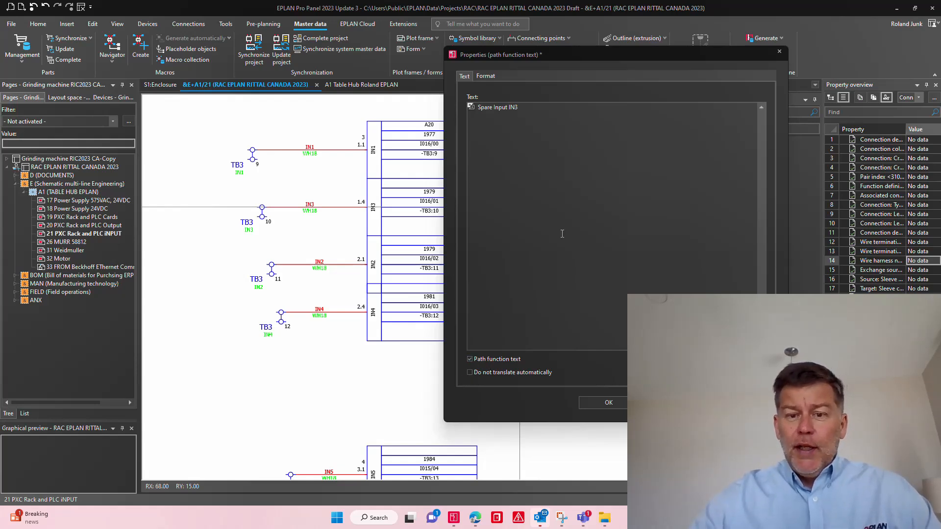
- Place the path function texts "Spare Input IN3" and "Spare Input IN4" beside the third and fourth PLC inputs, aligned with the texts above
{"action": "left_click", "coordinate": [608, 403]}
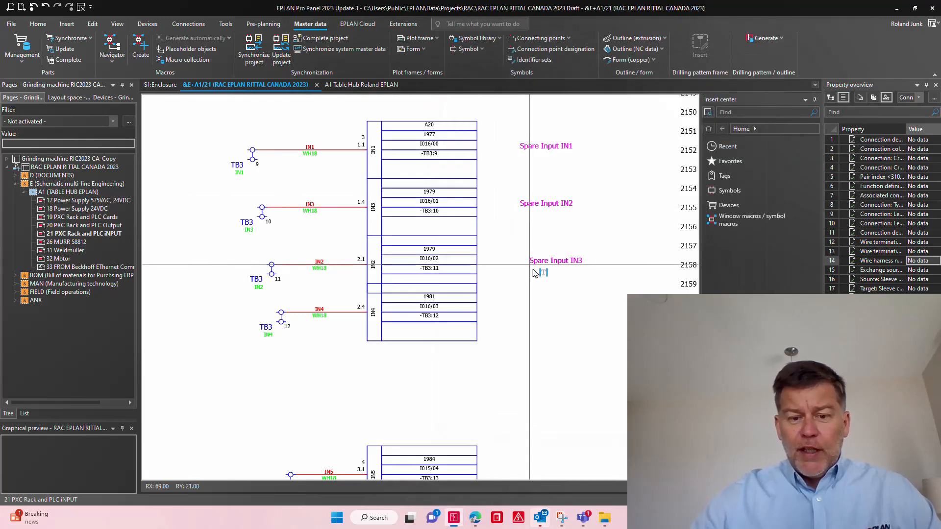
{"action": "left_click", "coordinate": [517, 269]}
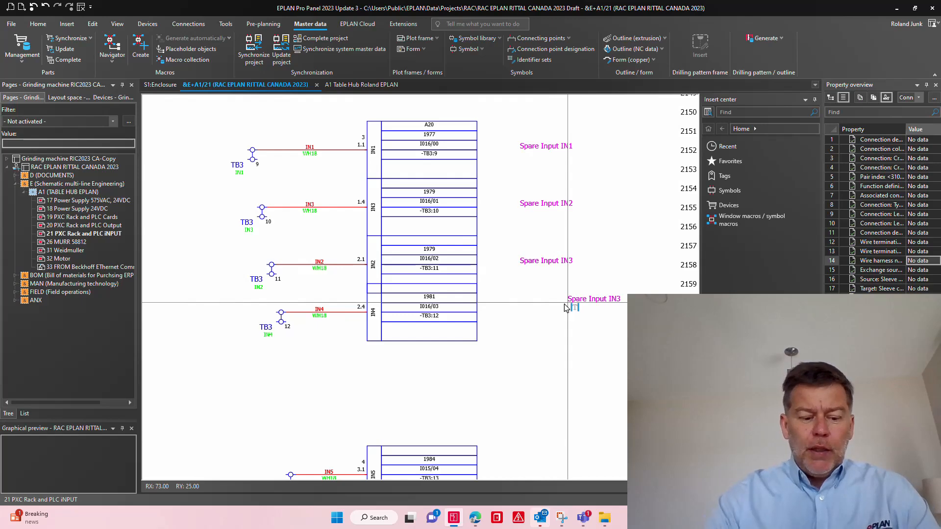
{"action": "key", "text": "t"}
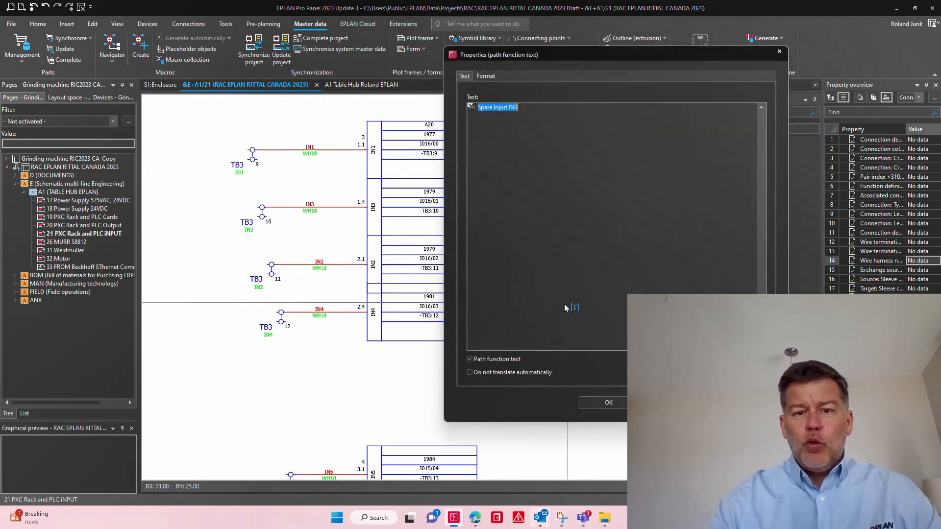
{"action": "left_click", "coordinate": [504, 360]}
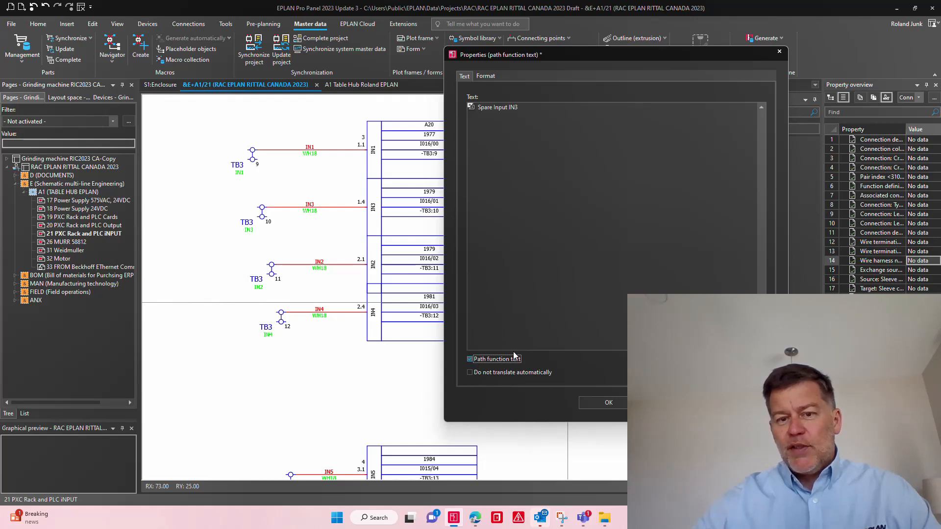
{"action": "left_click", "coordinate": [541, 108]}
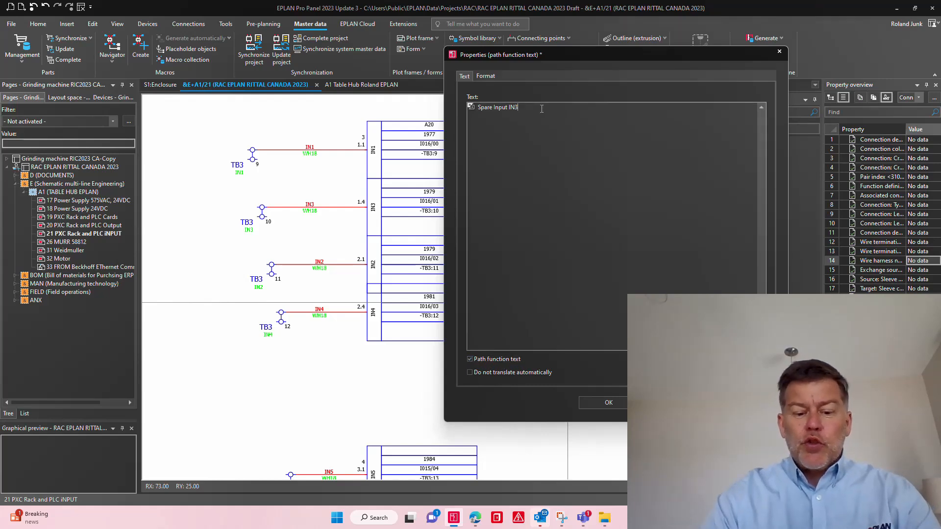
{"action": "key", "text": "BackSpace"}
{"action": "type", "text": "4"}
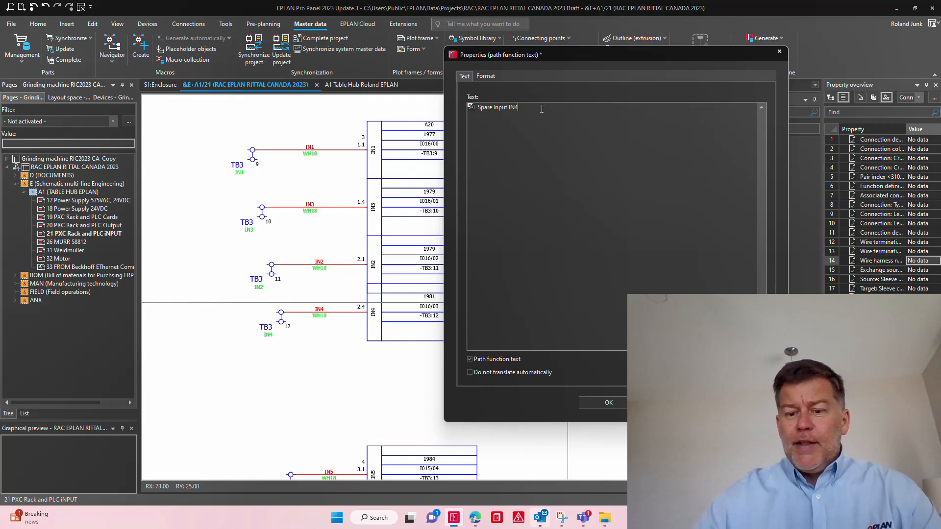
{"action": "left_click", "coordinate": [608, 402]}
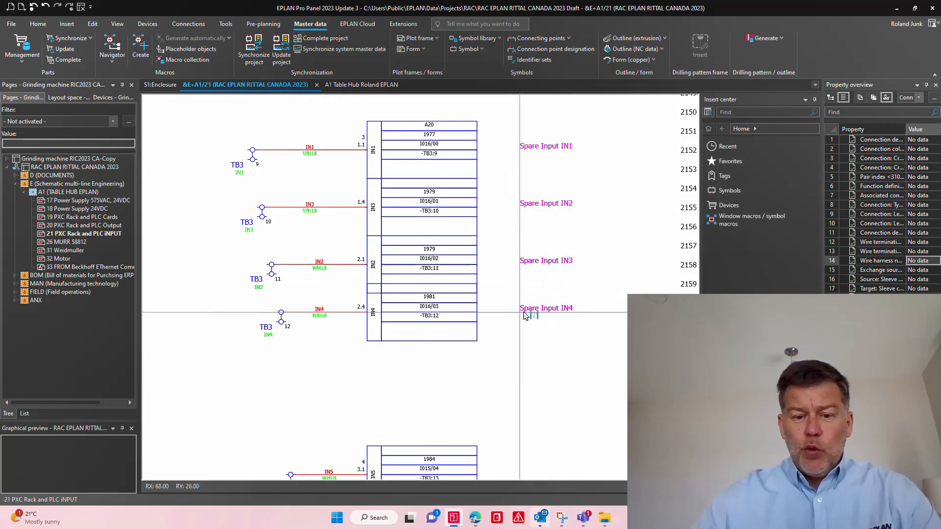
{"action": "left_click", "coordinate": [524, 314]}
{"action": "key", "text": "Escape"}
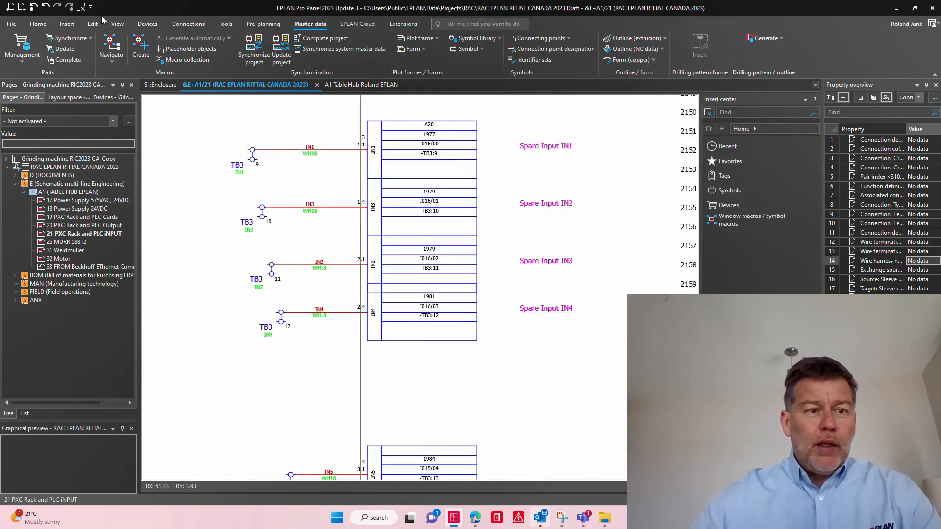
- Show the page's paths to check which path the Spare Input IN4 text shares with its PLC input, and hide them again
{"action": "left_click", "coordinate": [117, 25]}
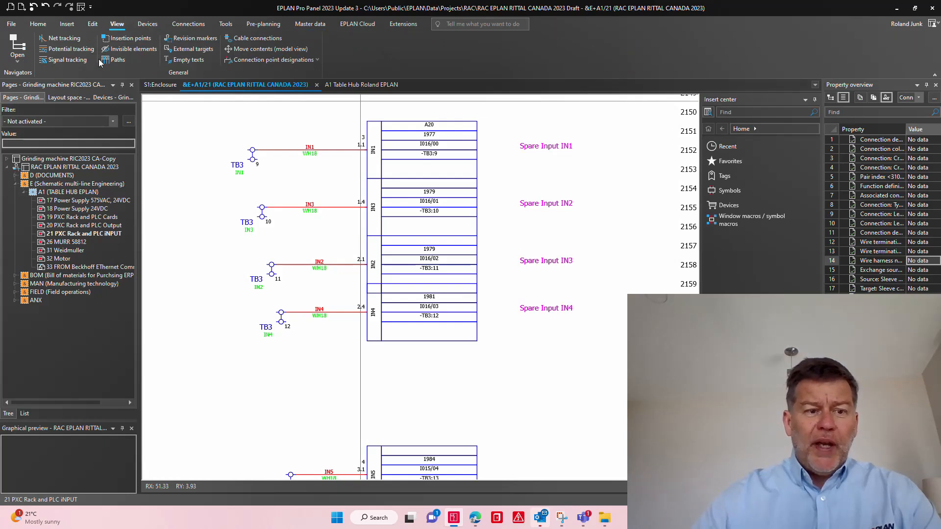
{"action": "left_click", "coordinate": [114, 59]}
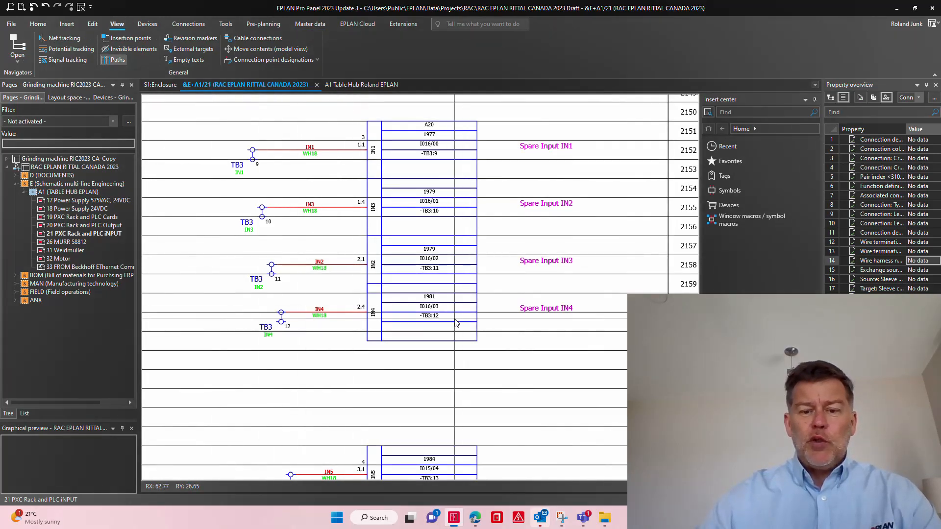
{"action": "left_click_drag", "start_coordinate": [212, 295], "coordinate": [632, 340]}
{"action": "left_click", "coordinate": [598, 332]}
{"action": "left_click", "coordinate": [549, 308]}
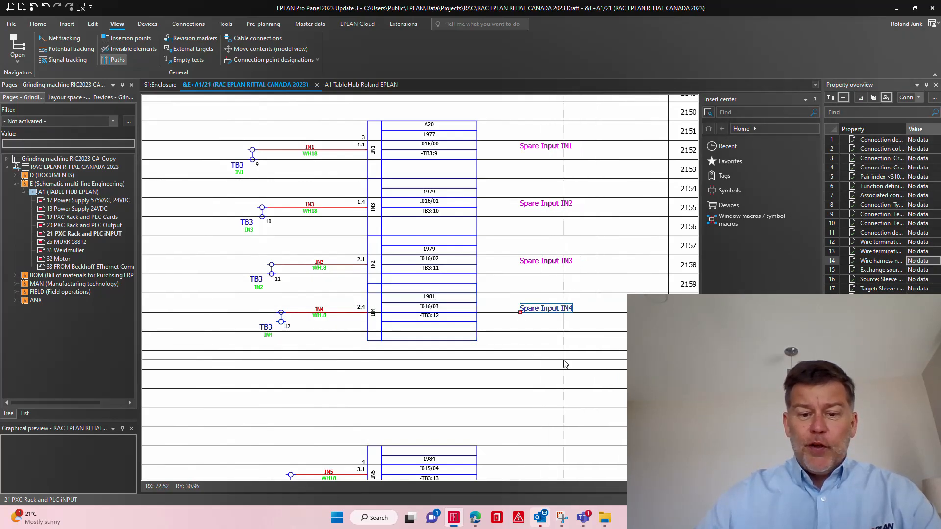
{"action": "left_click", "coordinate": [118, 61]}
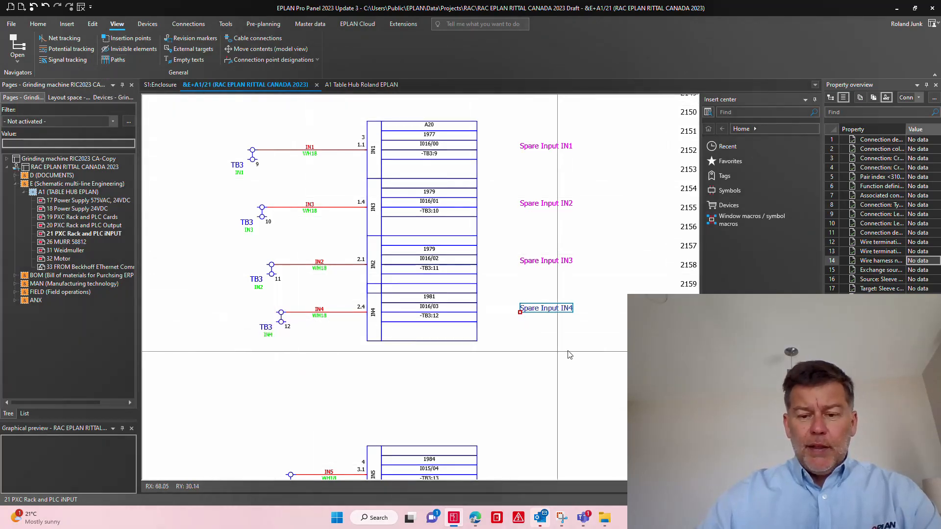
- Check the Path function text setting in the properties of the Spare Input IN4 text and trace its path across the row
{"action": "scroll", "coordinate": [600, 342], "scroll_direction": "down", "scroll_amount": 2}
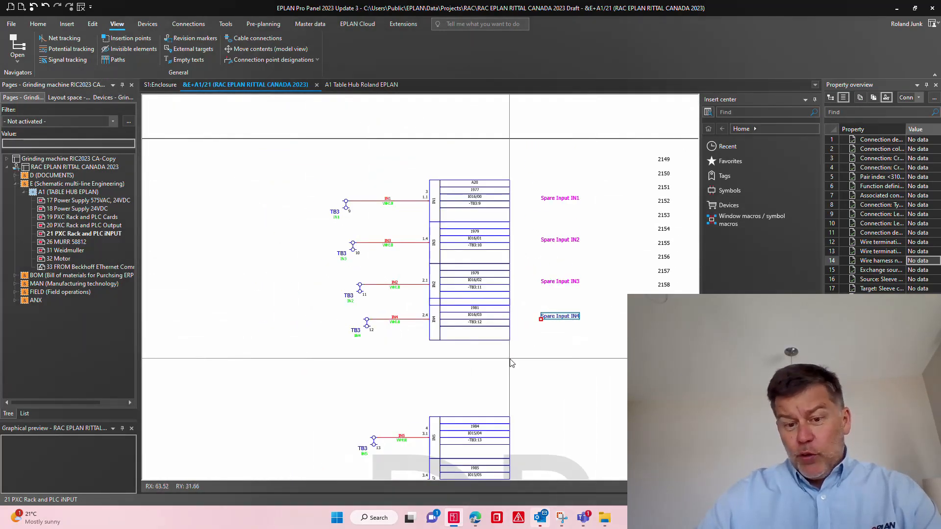
{"action": "scroll", "coordinate": [511, 363], "scroll_direction": "up", "scroll_amount": 2}
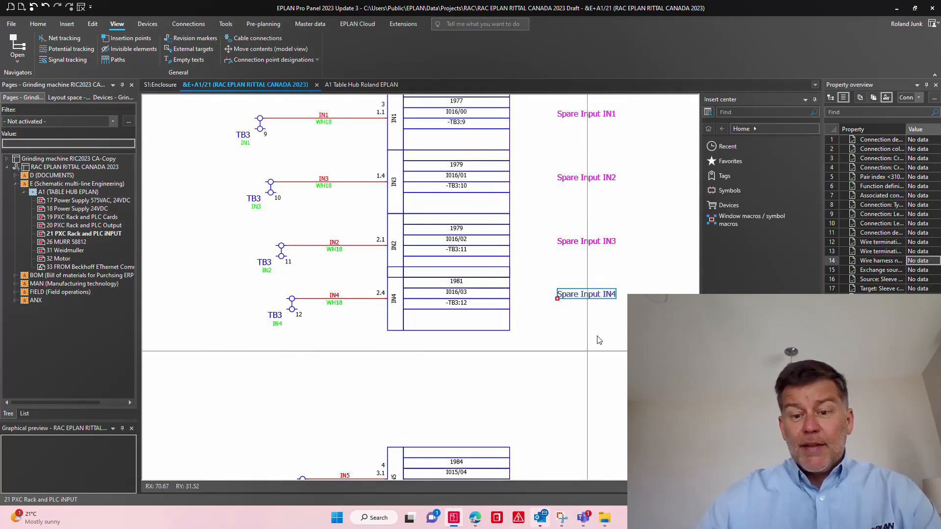
{"action": "double_click", "coordinate": [593, 295]}
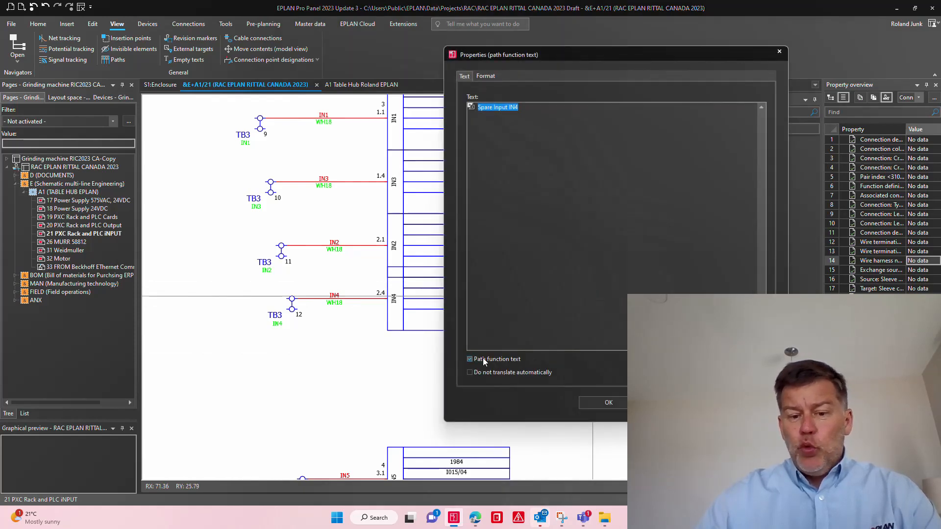
{"action": "left_click", "coordinate": [606, 403]}
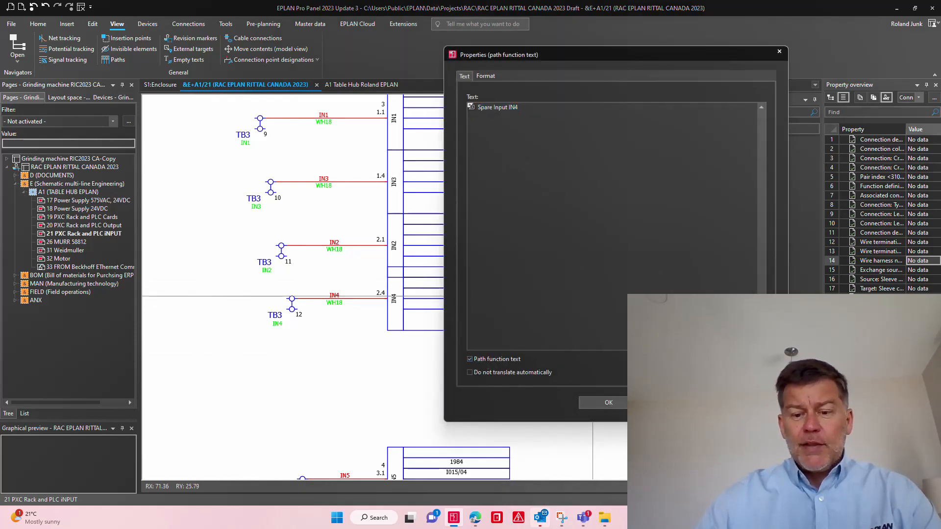
{"action": "scroll", "coordinate": [602, 345], "scroll_direction": "down", "scroll_amount": 2}
{"action": "left_click_drag", "start_coordinate": [635, 335], "coordinate": [248, 297]}
- Open page 18 Power Supply 24VDC and examine the path running through the first TB3 terminals
{"action": "left_click", "coordinate": [97, 225]}
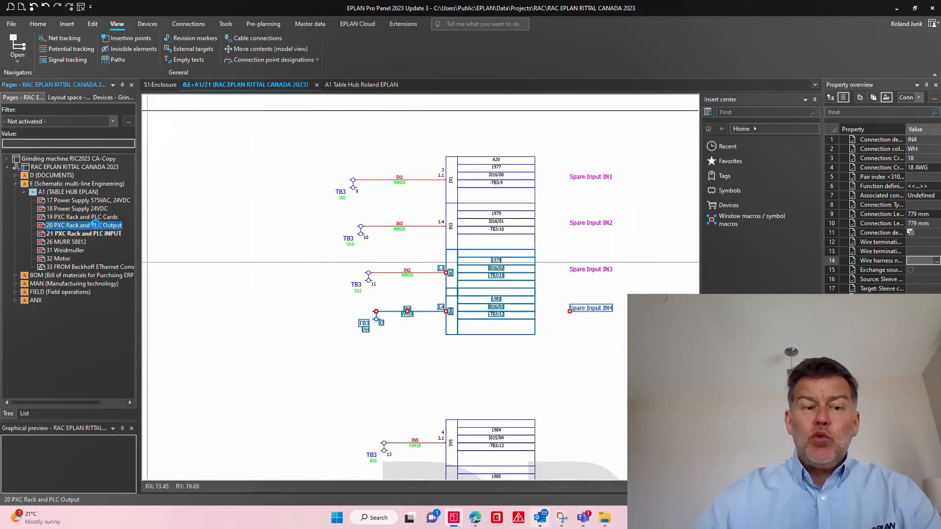
{"action": "scroll", "coordinate": [557, 293], "scroll_direction": "down", "scroll_amount": 3}
{"action": "middle_click_drag", "start_coordinate": [557, 293], "coordinate": [466, 300]}
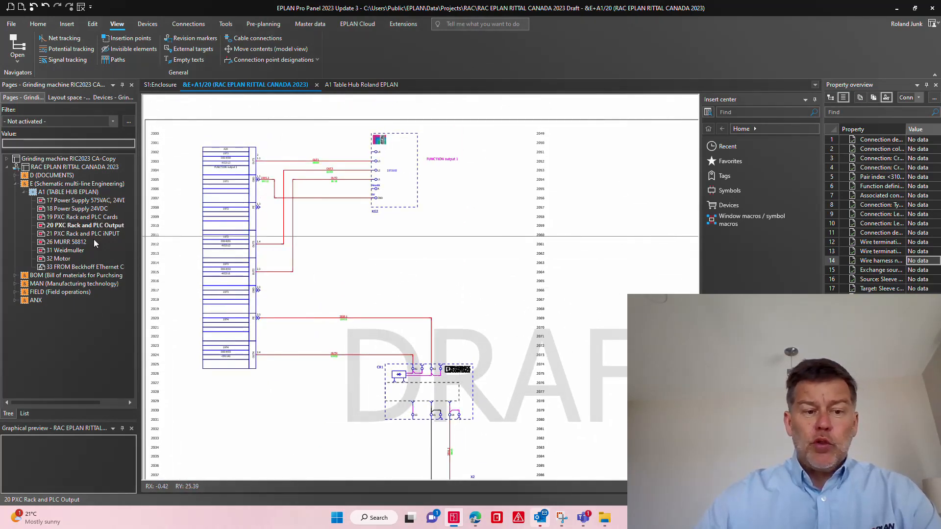
{"action": "left_click", "coordinate": [92, 210]}
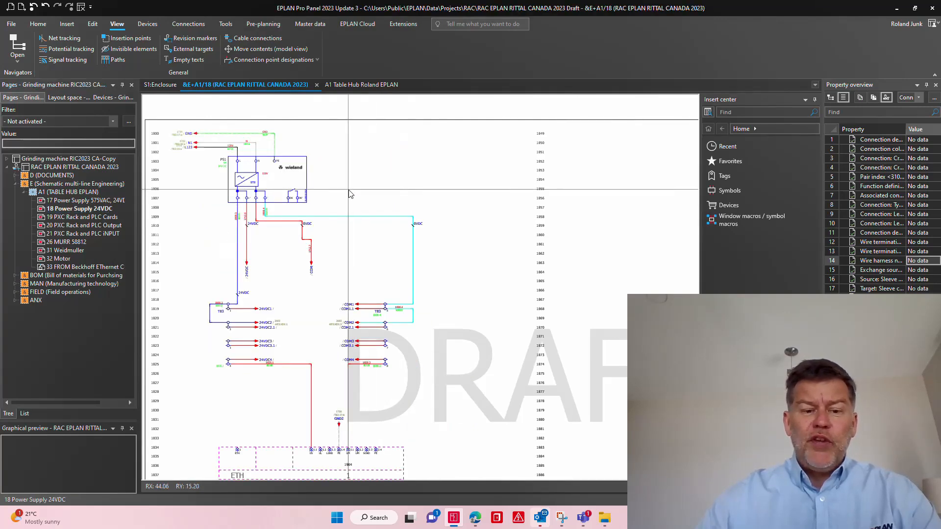
{"action": "scroll", "coordinate": [313, 377], "scroll_direction": "up", "scroll_amount": 2}
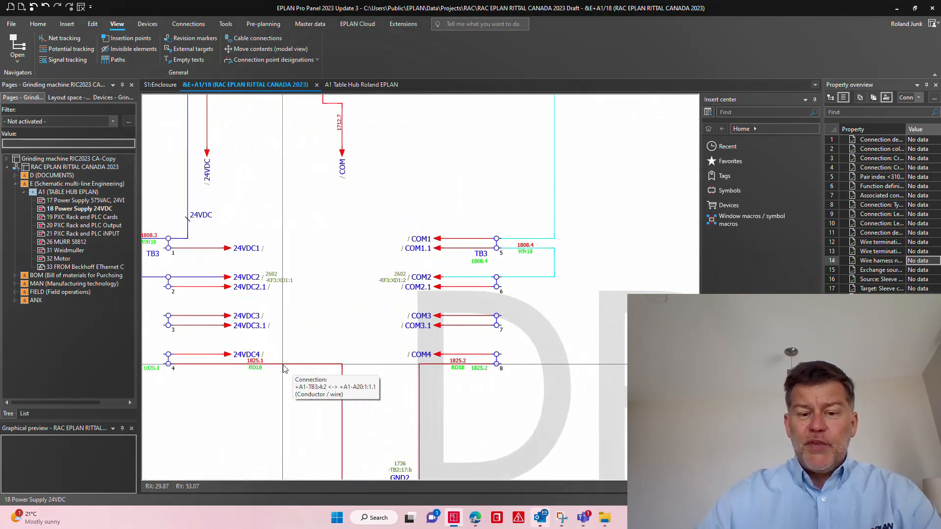
{"action": "scroll", "coordinate": [331, 260], "scroll_direction": "down", "scroll_amount": 1}
{"action": "left_click_drag", "start_coordinate": [155, 227], "coordinate": [590, 255]}
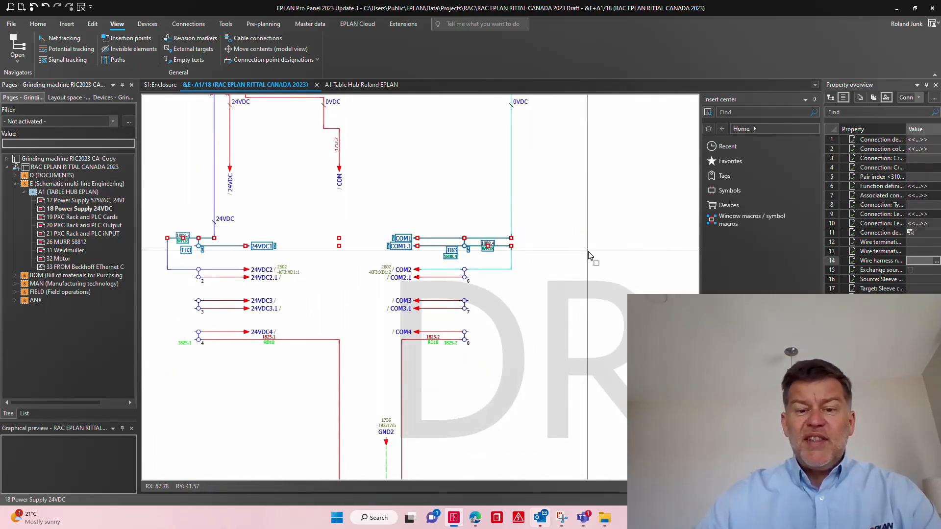
{"action": "left_click", "coordinate": [590, 255]}
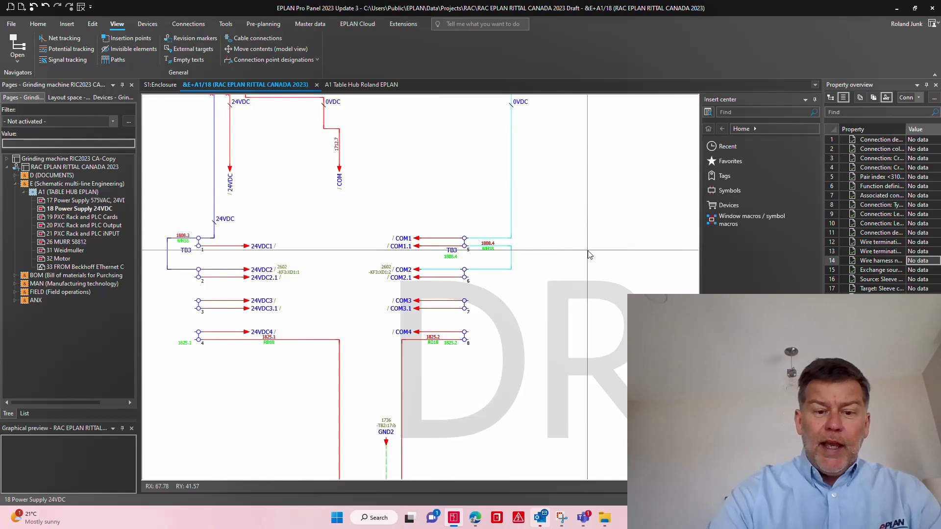
- Place the path function text "24VDC sur Panneau" in the path of the COM1 terminal row
{"action": "double_click", "coordinate": [589, 255]}
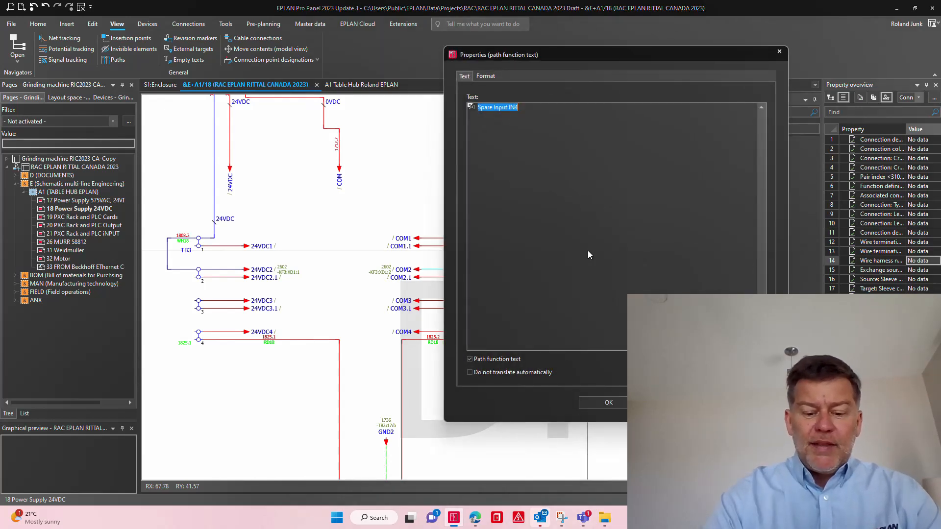
{"action": "type", "text": "2"}
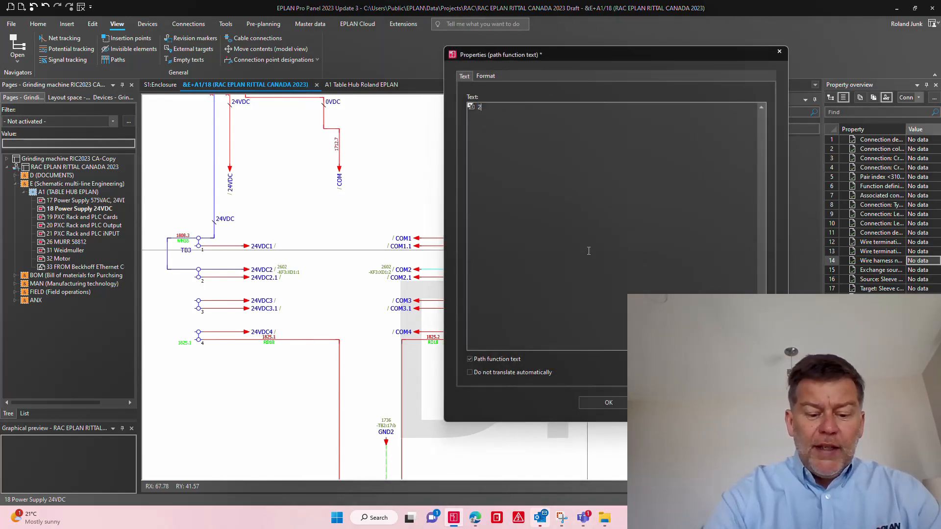
{"action": "type", "text": "4VDC sur Panneau"}
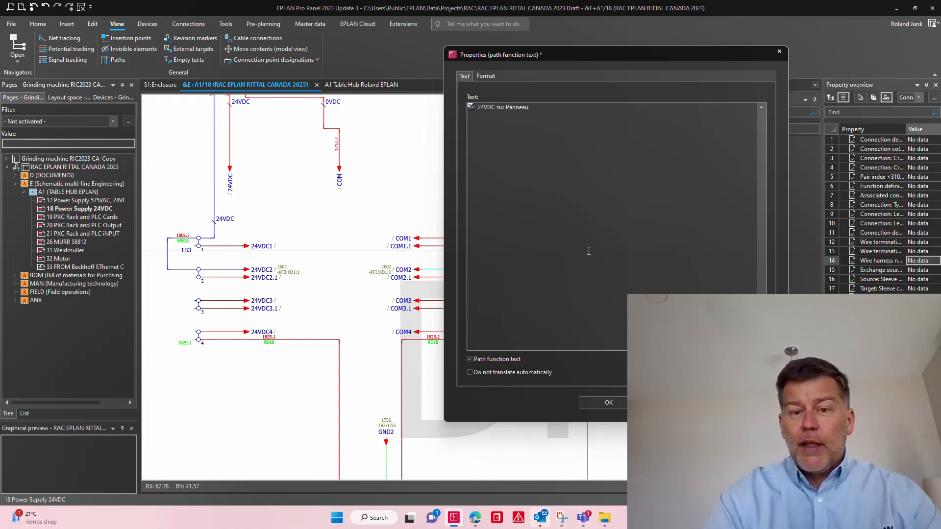
{"action": "key", "text": "Return"}
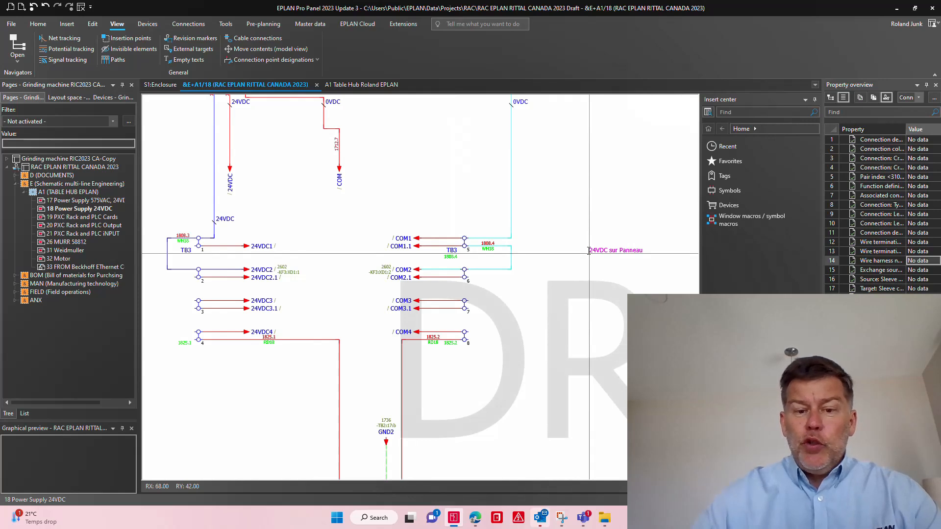
{"action": "left_click", "coordinate": [557, 238]}
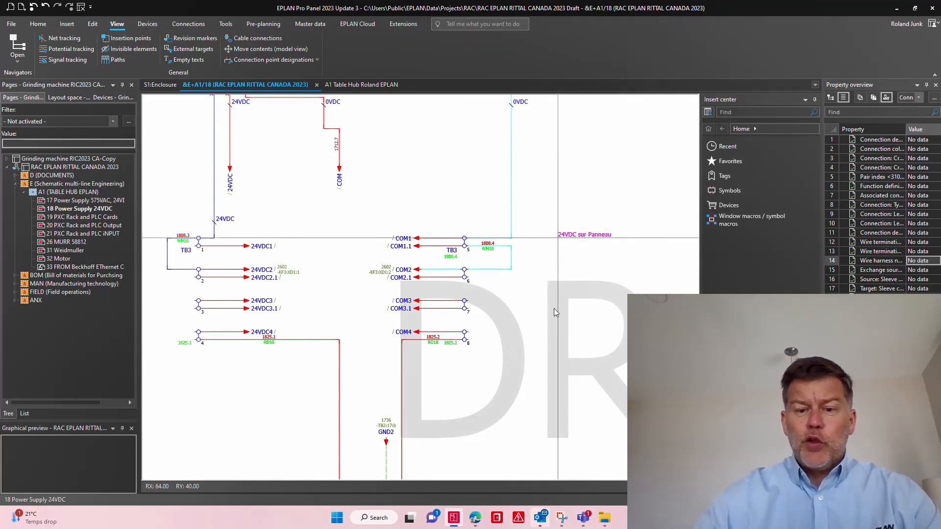
- Place the path function text "24VDC Door" in the path of the COM2 terminal row, aligned under the first text
{"action": "left_click", "coordinate": [554, 308]}
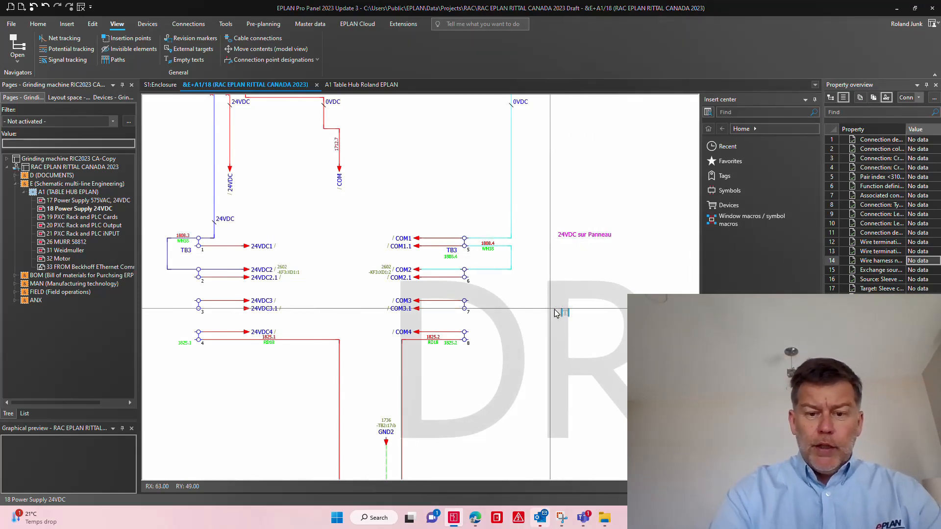
{"action": "type", "text": "24VDC Door"}
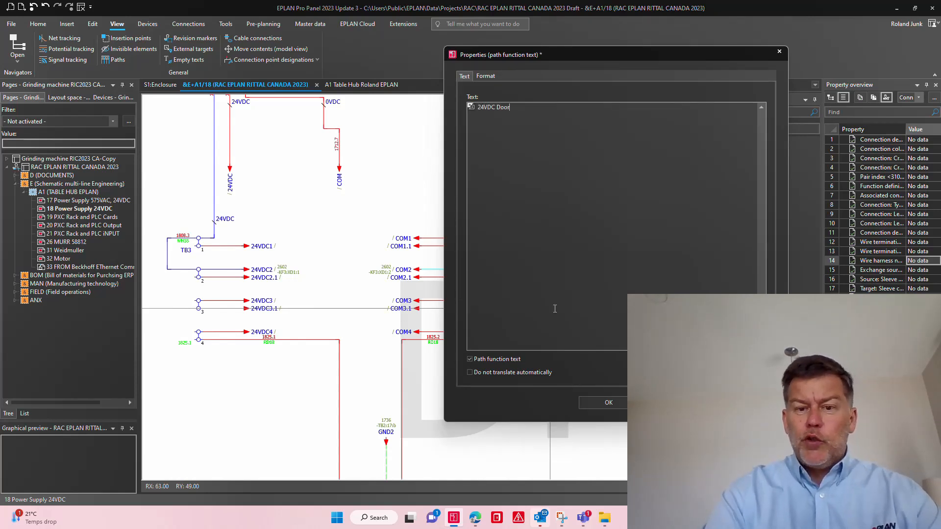
{"action": "key", "text": "Return"}
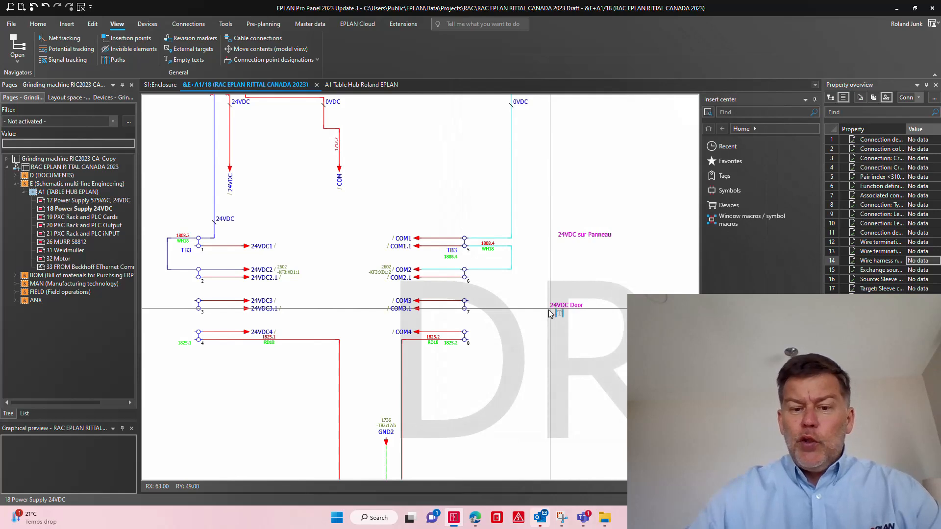
{"action": "left_click", "coordinate": [562, 272]}
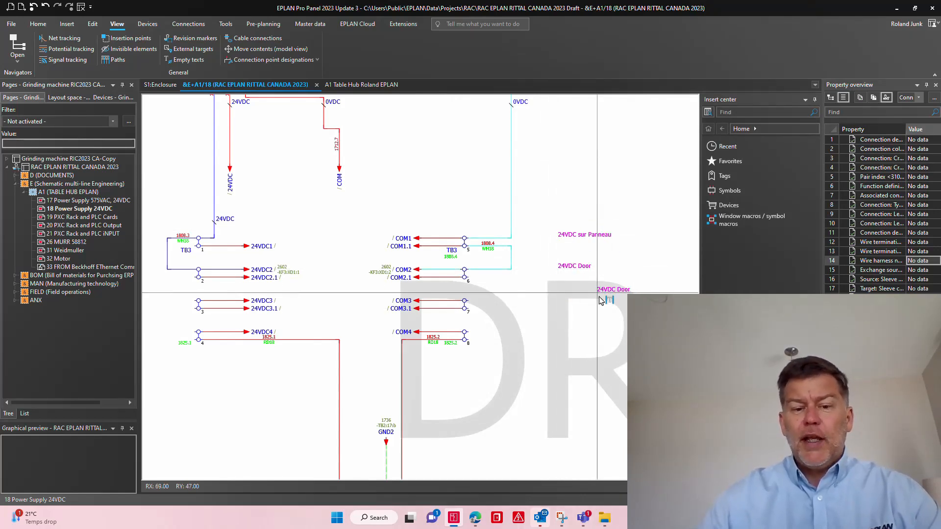
{"action": "key", "text": "Escape"}
{"action": "left_click_drag", "start_coordinate": [152, 261], "coordinate": [596, 290]}
{"action": "left_click", "coordinate": [597, 290]}
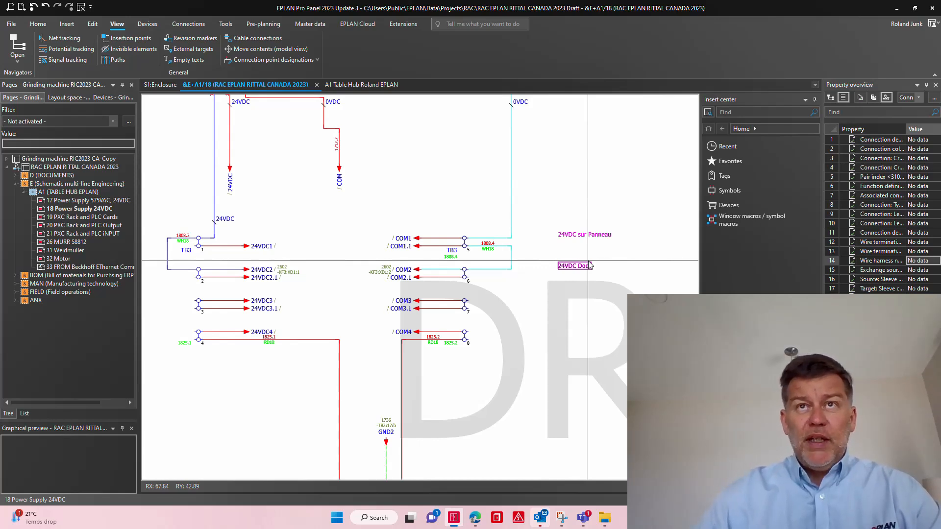
- Return to page 21 PXC Rack and PLC iNPUT and review the function texts in the IN1 to IN4 boxes
{"action": "key", "text": "Page_Down"}
{"action": "key", "text": "Page_Down"}
{"action": "key", "text": "Page_Down"}
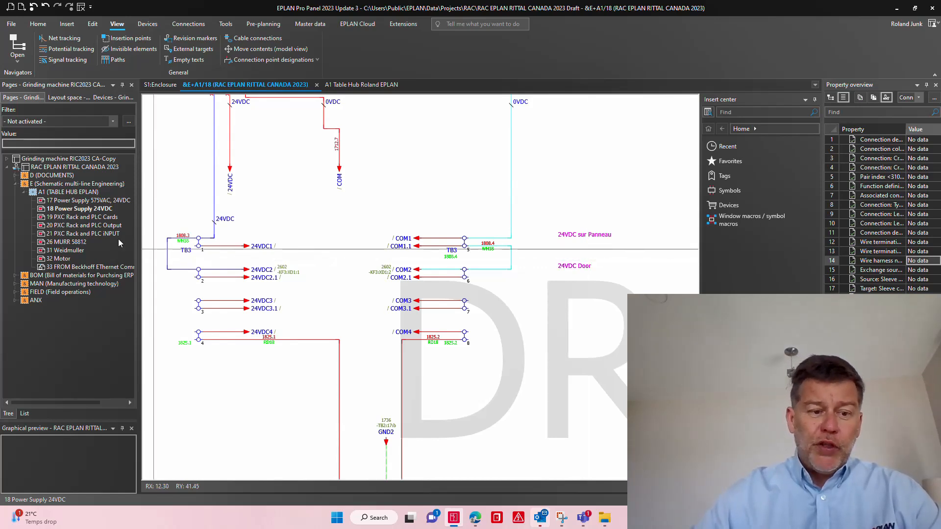
{"action": "middle_click_drag", "start_coordinate": [490, 212], "coordinate": [530, 369]}
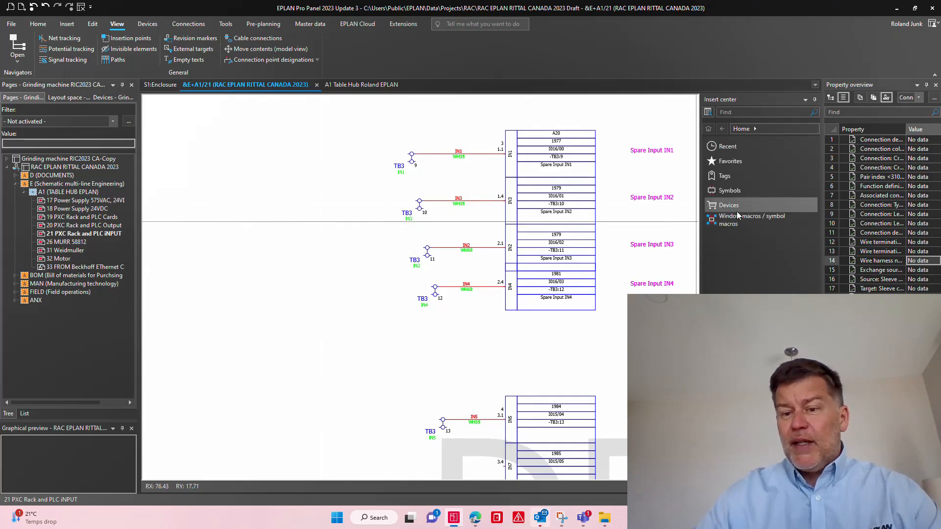
{"action": "left_click_drag", "start_coordinate": [226, 137], "coordinate": [387, 189]}
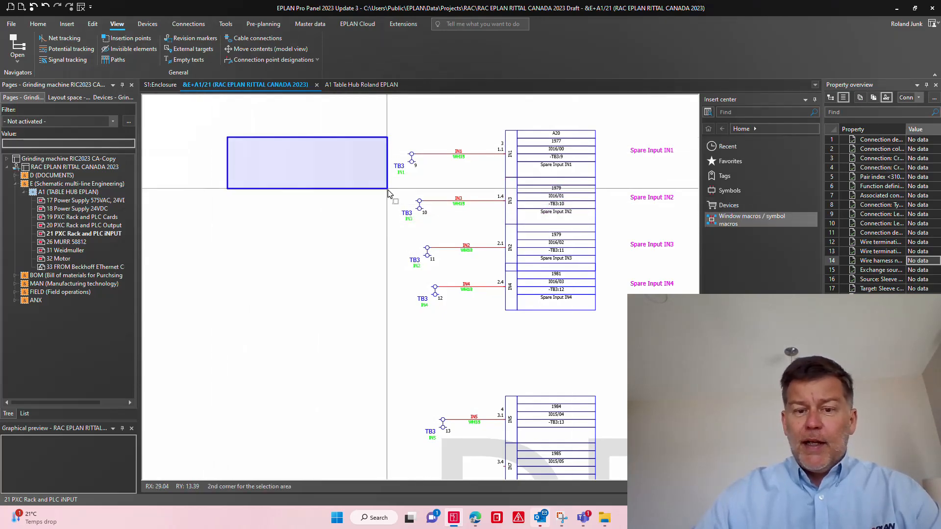
- Insert the SLS light barrier symbol from the NFPA_symbol library into the IN1 path, ahead of TB3 terminal 9
{"action": "left_click", "coordinate": [742, 191]}
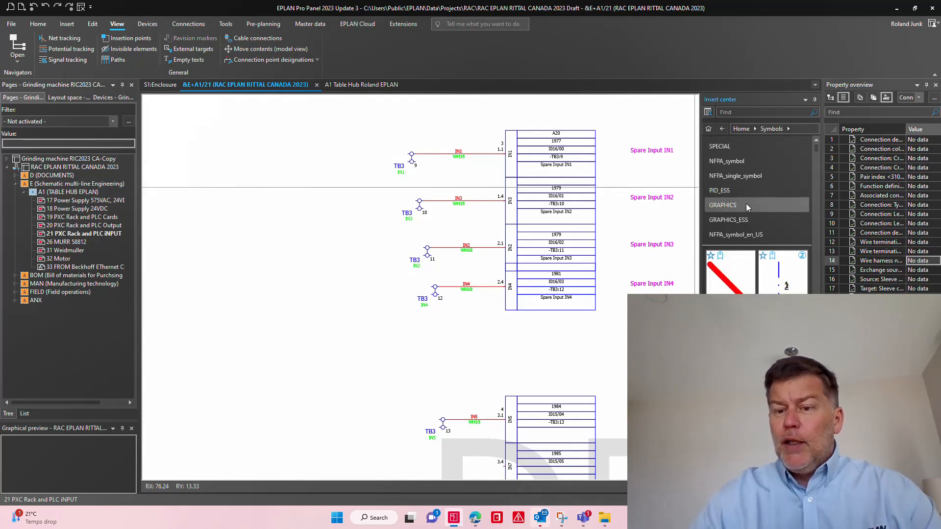
{"action": "left_click", "coordinate": [742, 164]}
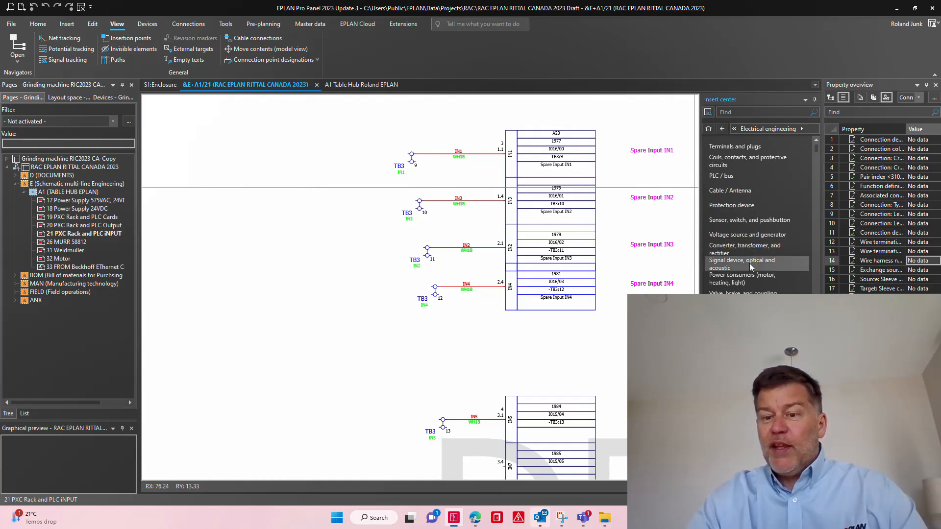
{"action": "left_click", "coordinate": [748, 219]}
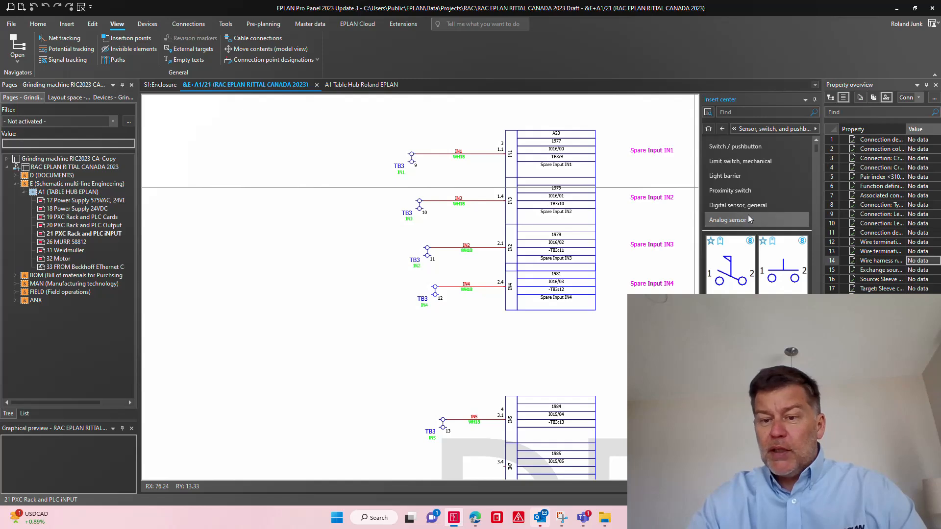
{"action": "left_click", "coordinate": [725, 175]}
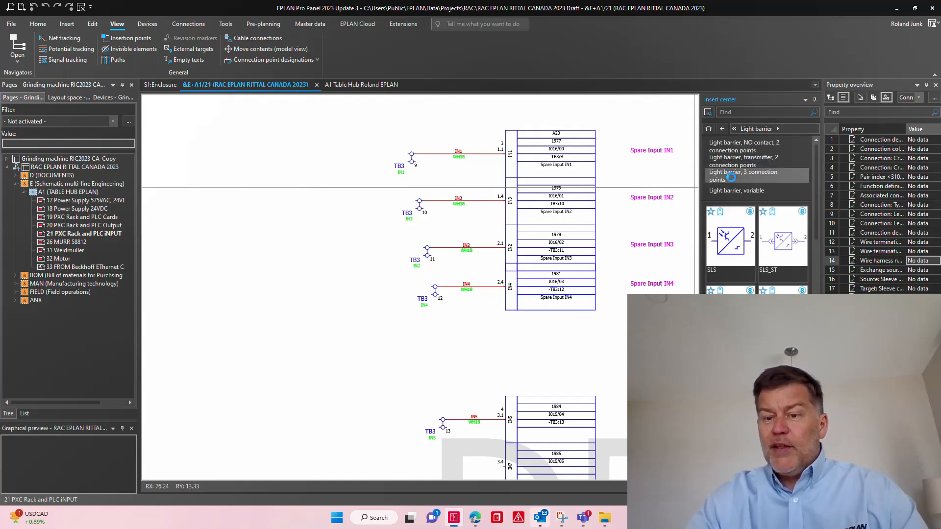
{"action": "left_click", "coordinate": [730, 251]}
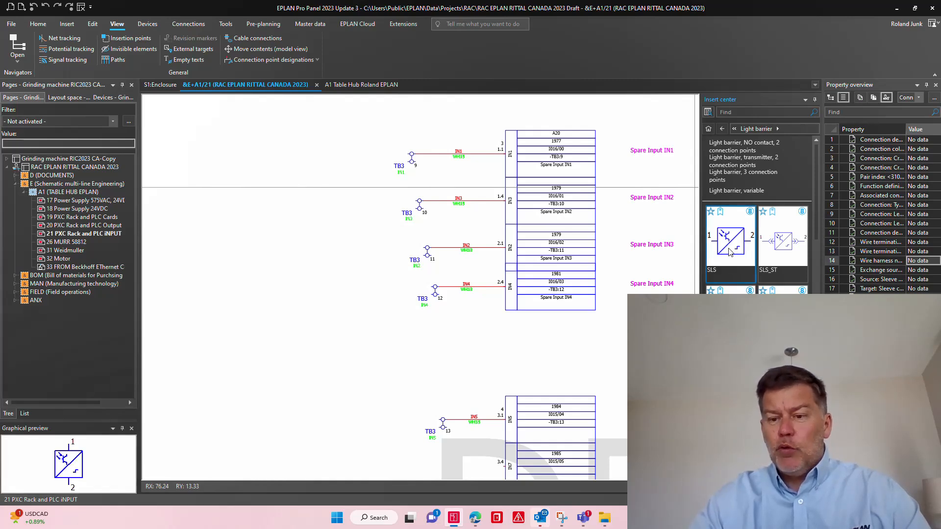
{"action": "double_click", "coordinate": [729, 251]}
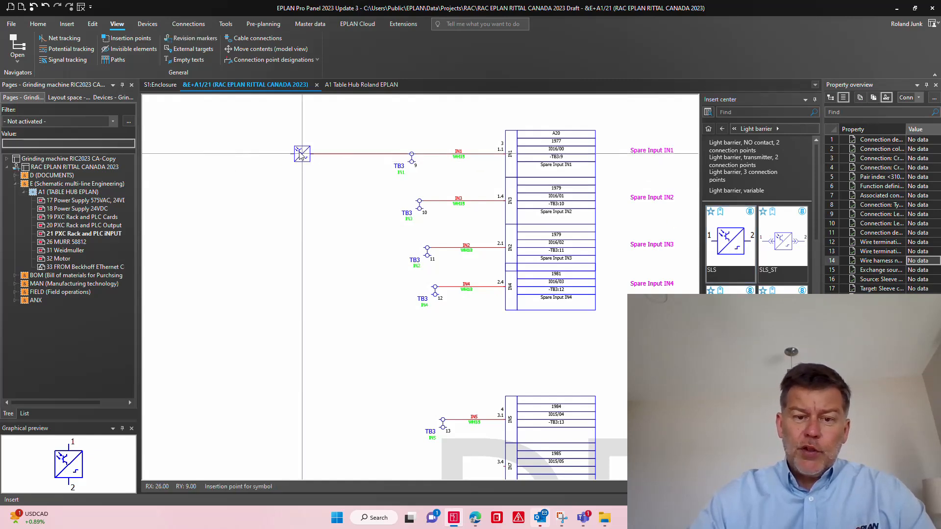
{"action": "left_click", "coordinate": [299, 154]}
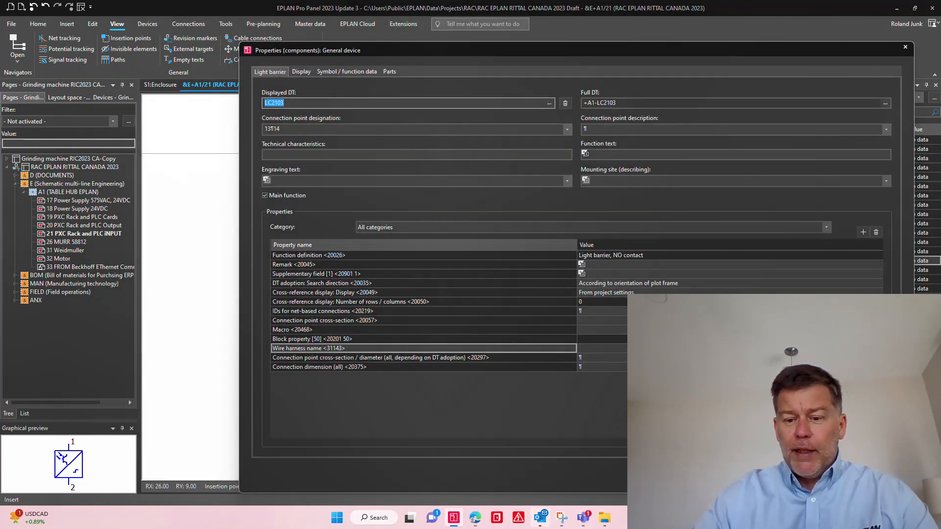
{"action": "key", "text": "Return"}
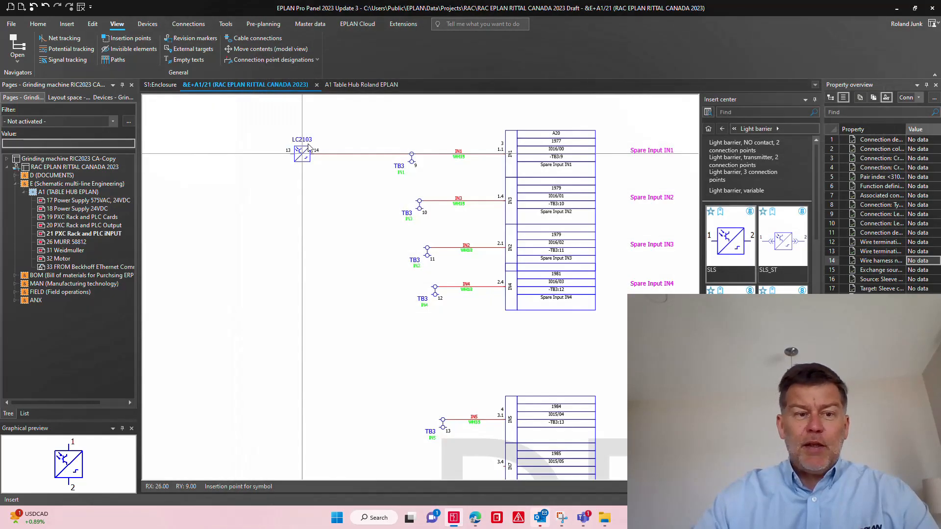
- Draw a structure box about 60 by 116 mm around the light barrier and assign it location designation Z1 (Zone 1)
{"action": "left_click", "coordinate": [67, 25]}
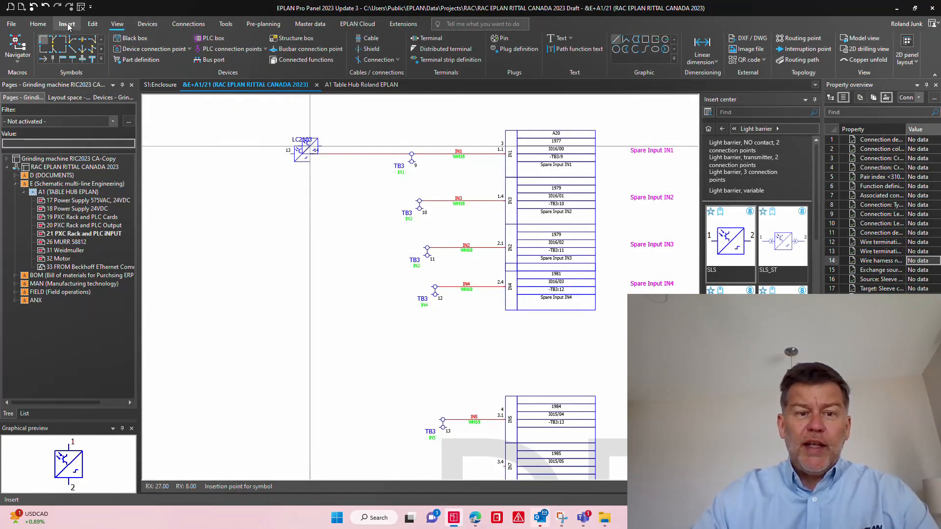
{"action": "left_click", "coordinate": [299, 38]}
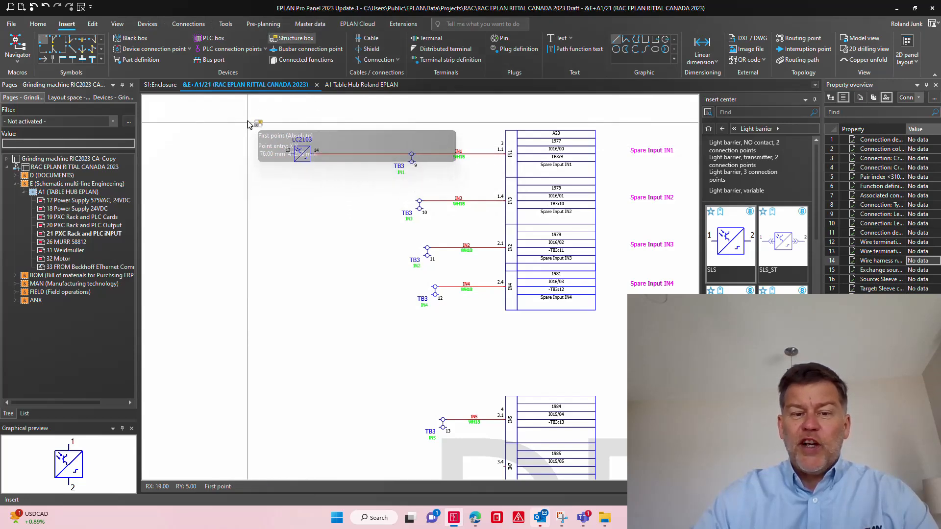
{"action": "left_click", "coordinate": [248, 128]}
{"action": "left_click", "coordinate": [365, 356]}
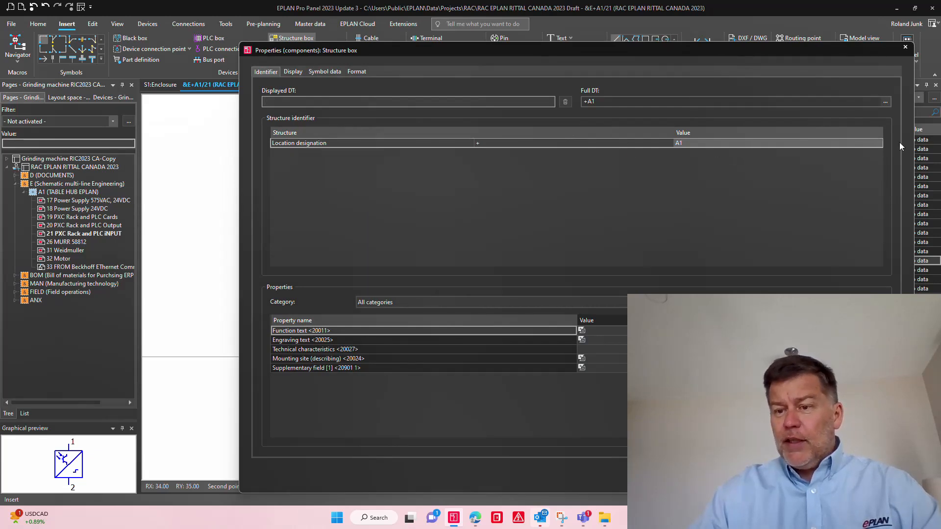
{"action": "left_click", "coordinate": [879, 144]}
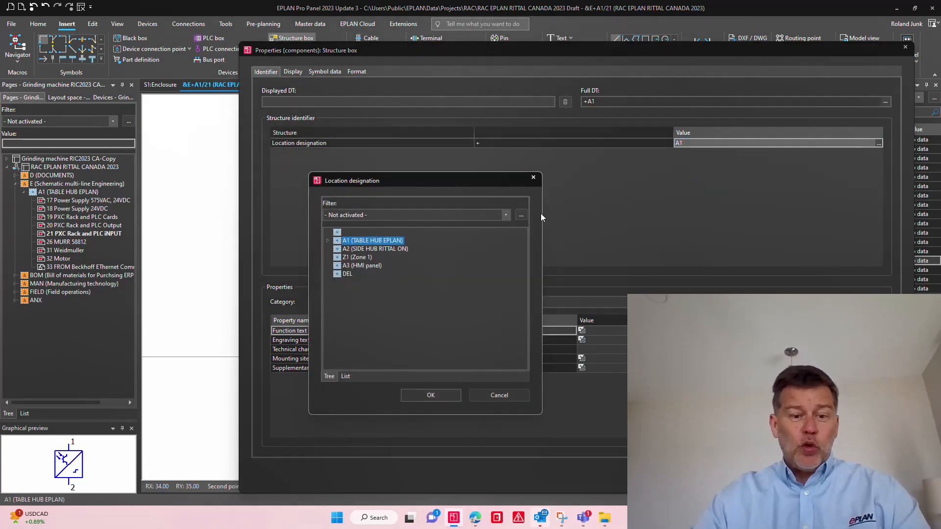
{"action": "left_click", "coordinate": [365, 259]}
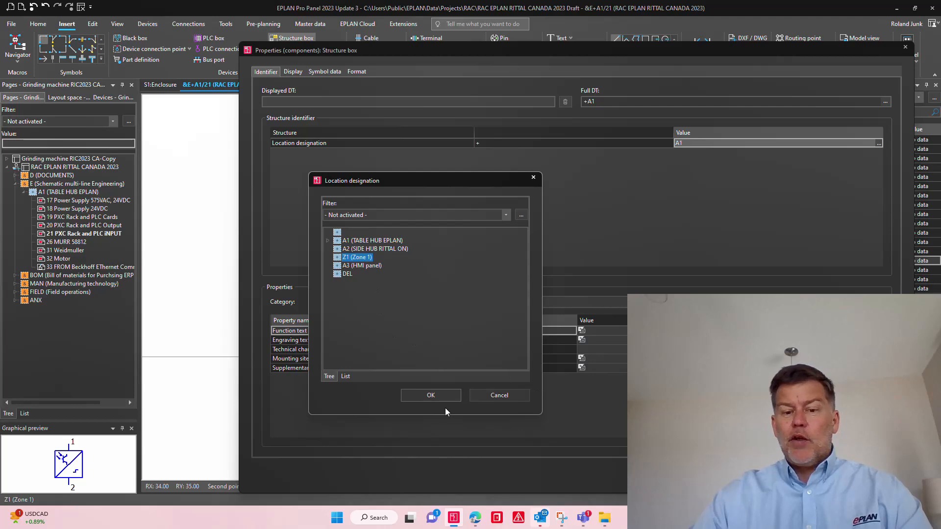
{"action": "left_click", "coordinate": [434, 396]}
{"action": "left_click", "coordinate": [817, 475]}
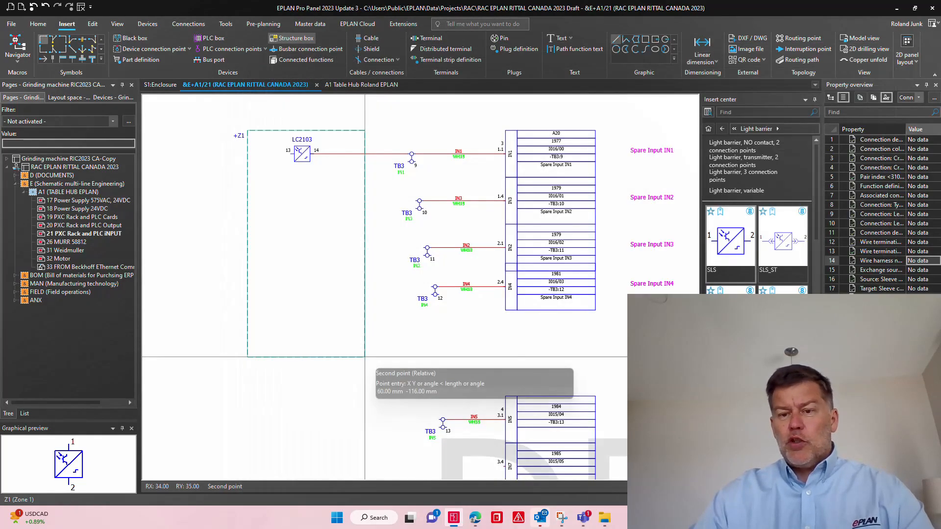
{"action": "key", "text": "Escape"}
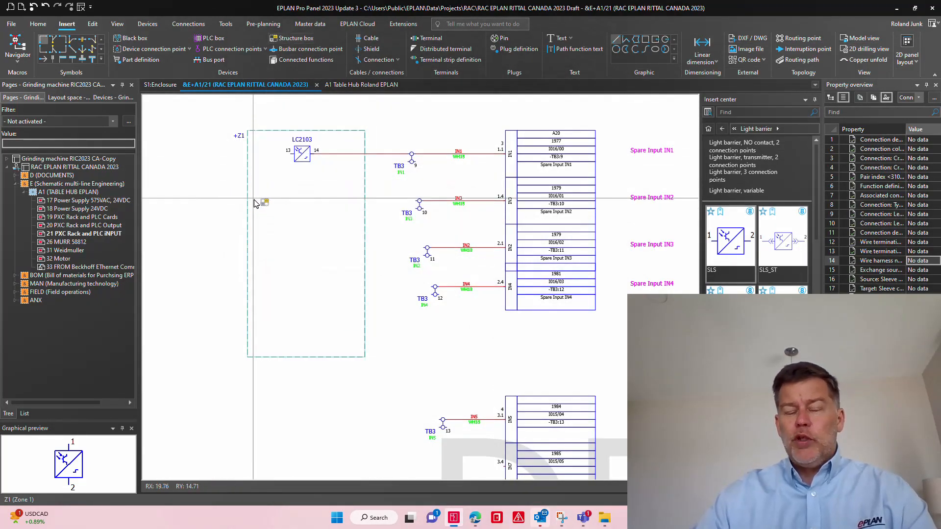
- Examine the location designation in the full DT of the light barrier inside the structure box
{"action": "left_click", "coordinate": [247, 164]}
{"action": "left_click", "coordinate": [247, 160]}
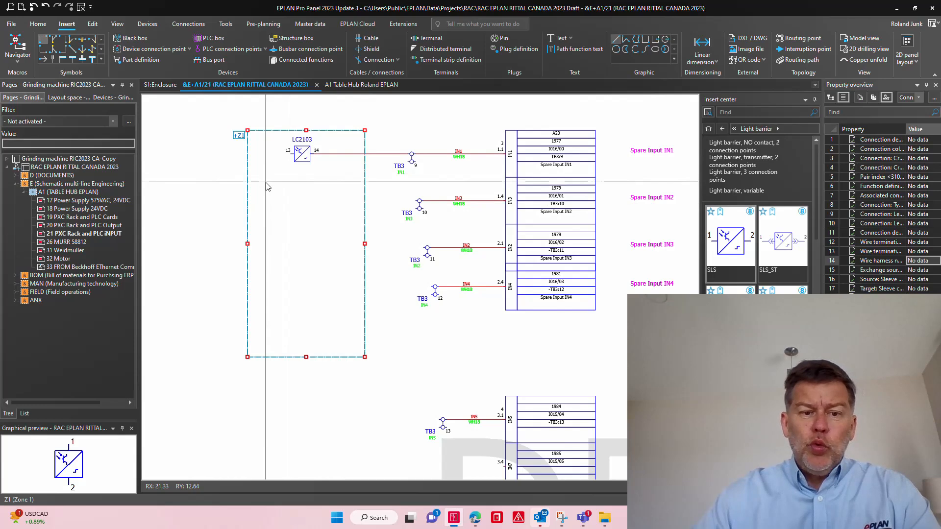
{"action": "left_click", "coordinate": [298, 160]}
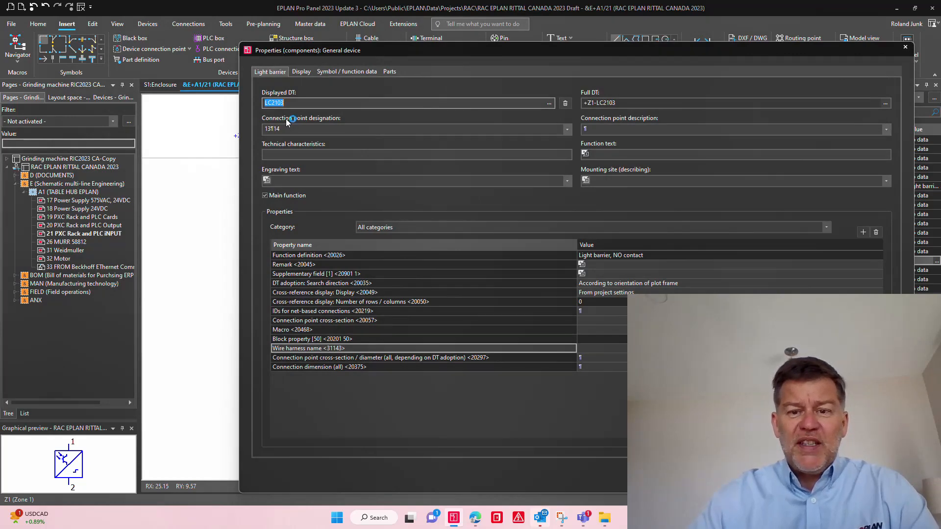
{"action": "left_click", "coordinate": [884, 103]}
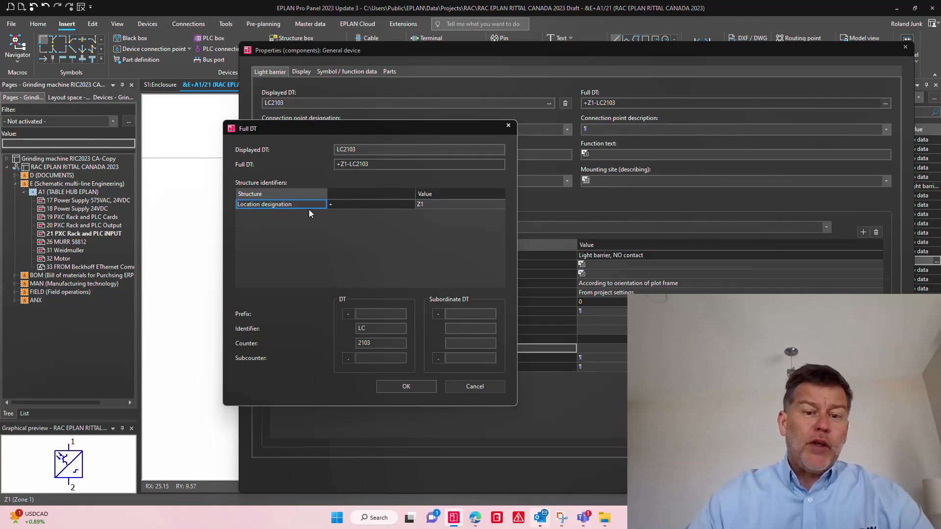
{"action": "left_click", "coordinate": [443, 206]}
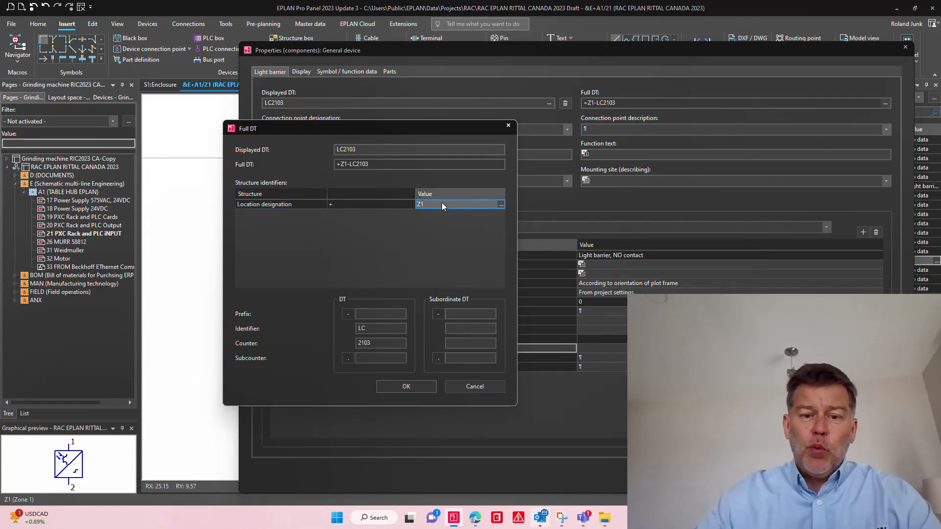
{"action": "key", "text": "Return"}
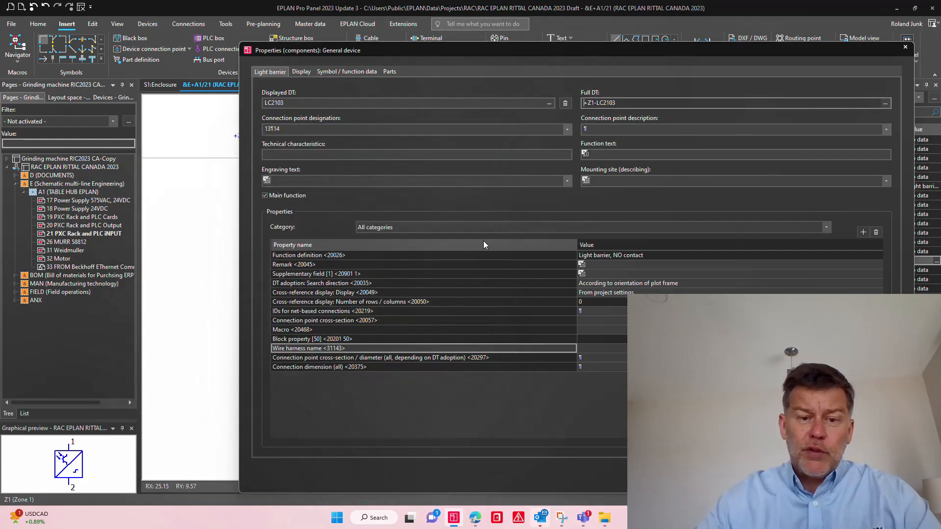
{"action": "key", "text": "Return"}
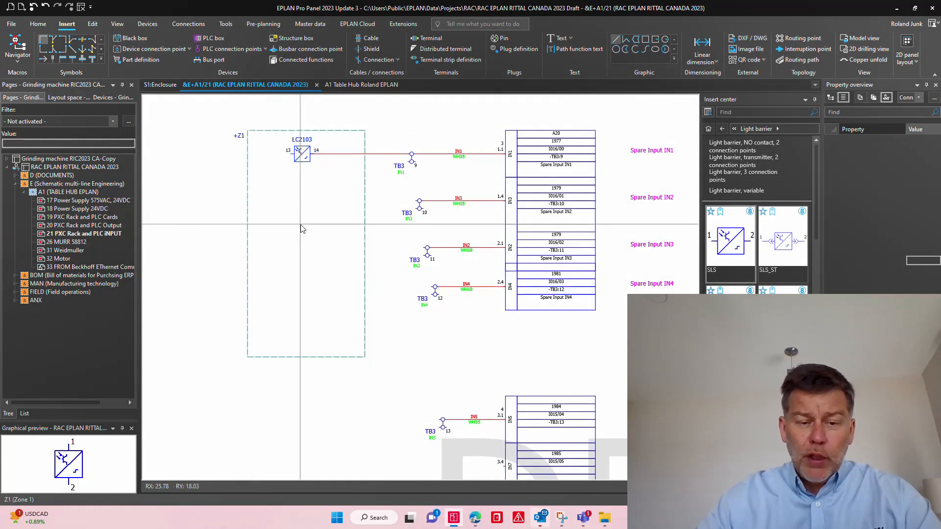
- Add the property Function text (automatic) <20031> to the light barrier's properties
{"action": "scroll", "coordinate": [318, 152], "scroll_direction": "up", "scroll_amount": 1}
{"action": "scroll", "coordinate": [295, 218], "scroll_direction": "down", "scroll_amount": 1}
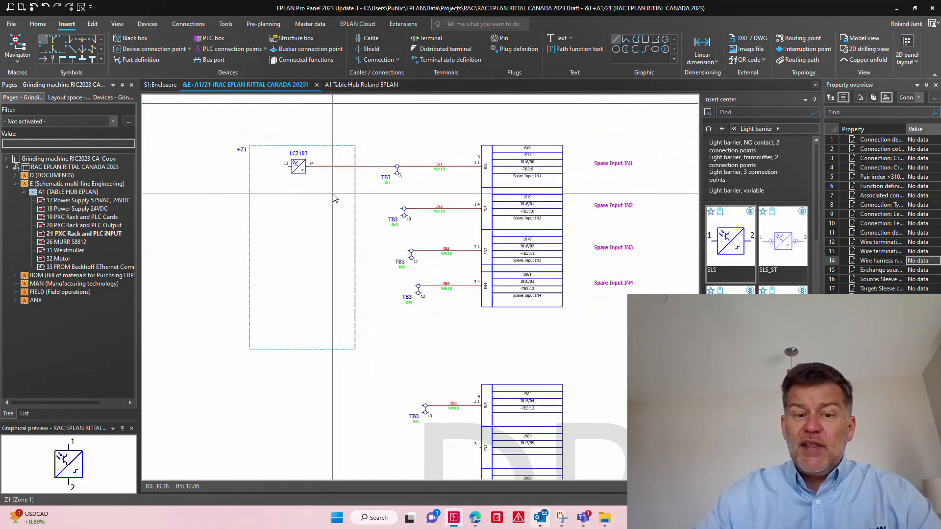
{"action": "scroll", "coordinate": [331, 192], "scroll_direction": "up", "scroll_amount": 1}
{"action": "left_click", "coordinate": [297, 167]}
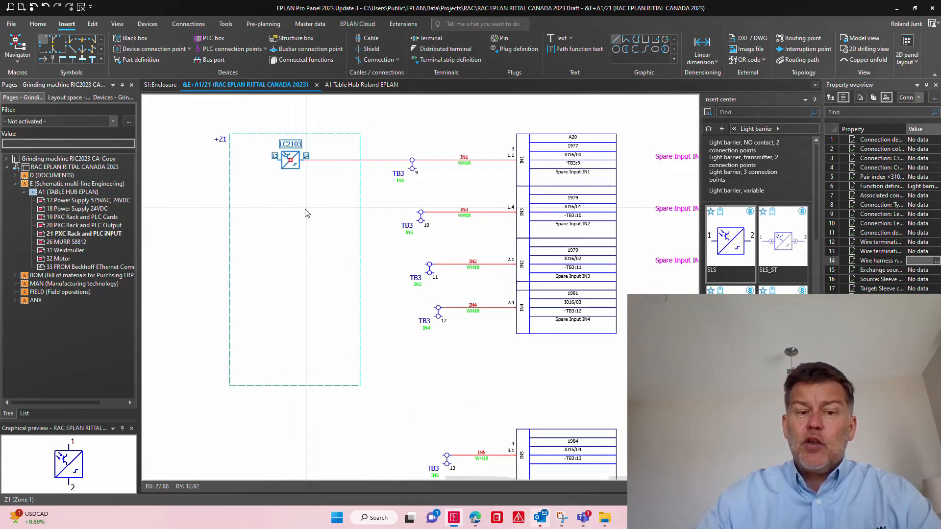
{"action": "double_click", "coordinate": [290, 163]}
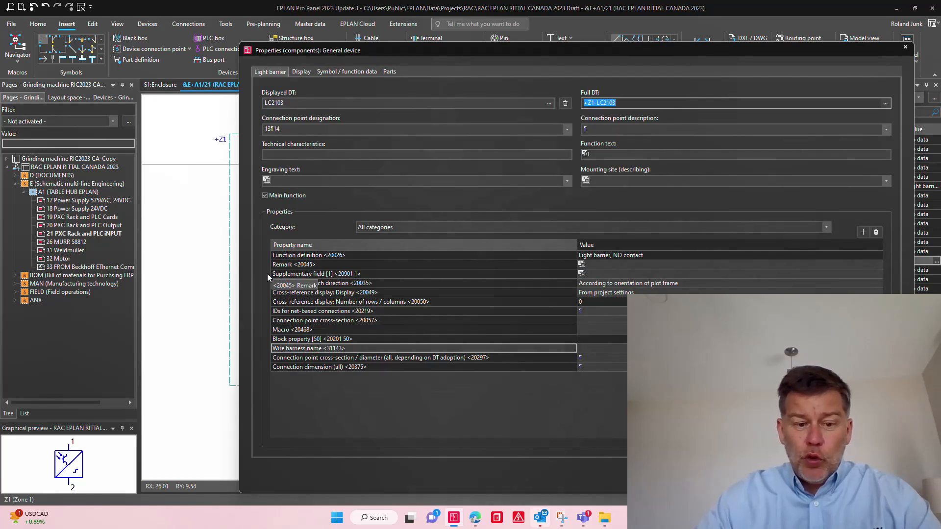
{"action": "left_click", "coordinate": [346, 255]}
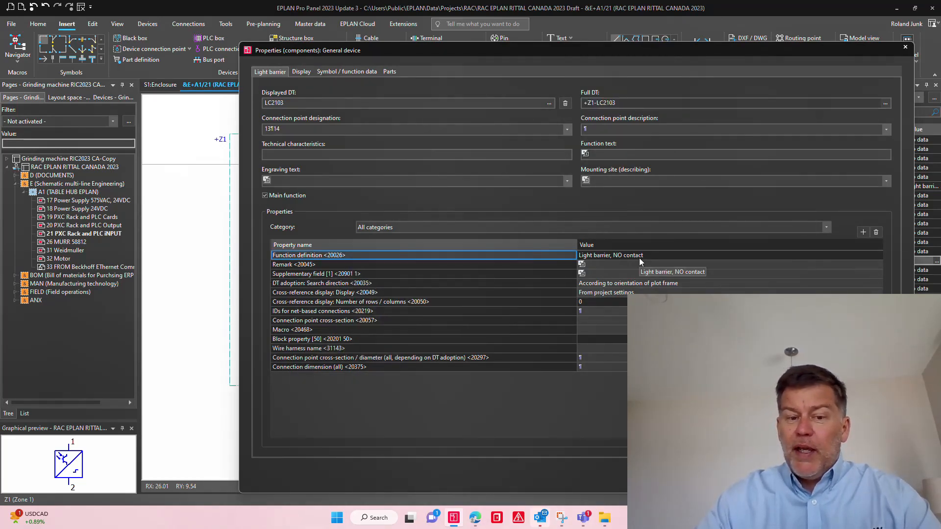
{"action": "left_click", "coordinate": [861, 232]}
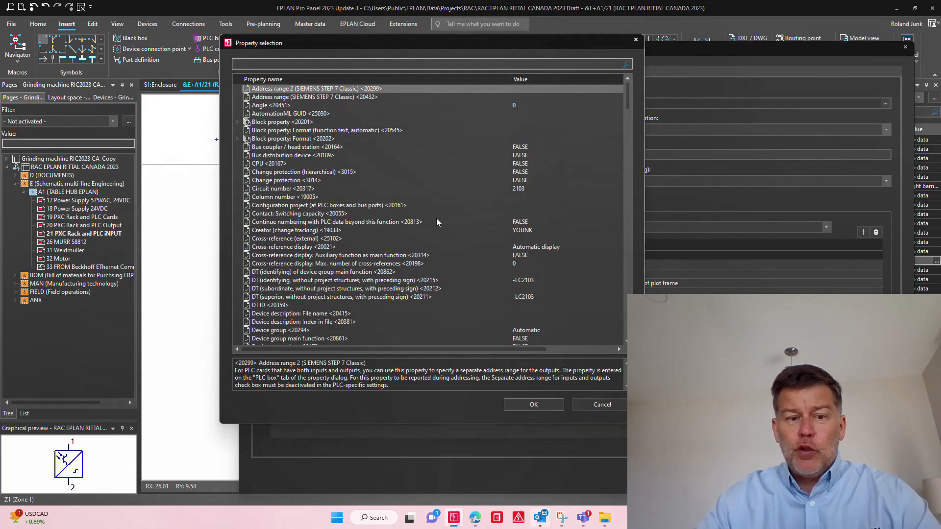
{"action": "type", "text": "funtion"}
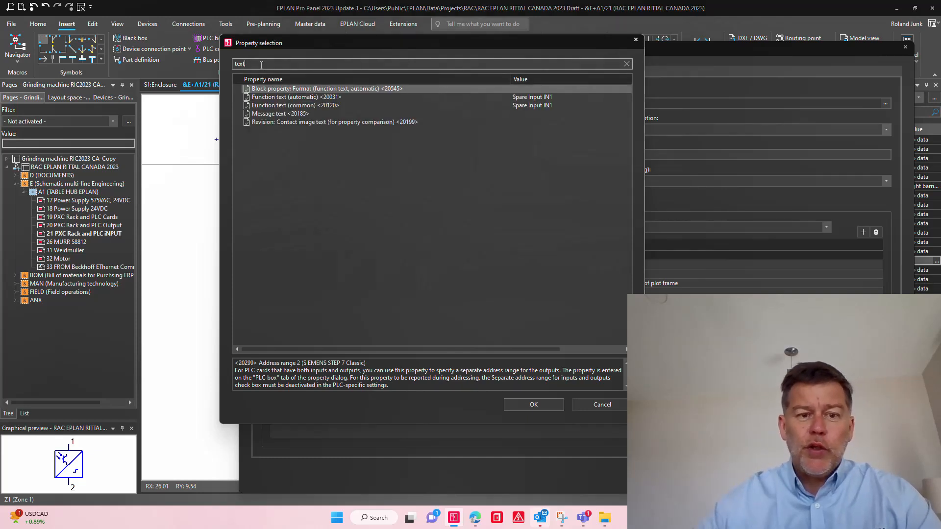
{"action": "left_click", "coordinate": [313, 105]}
{"action": "left_click", "coordinate": [316, 97]}
{"action": "double_click", "coordinate": [316, 98]}
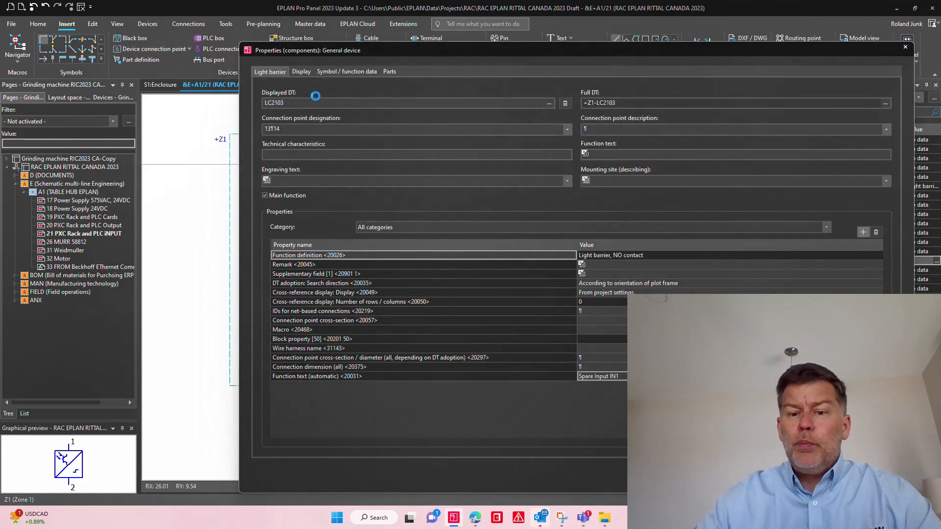
{"action": "key", "text": "Return"}
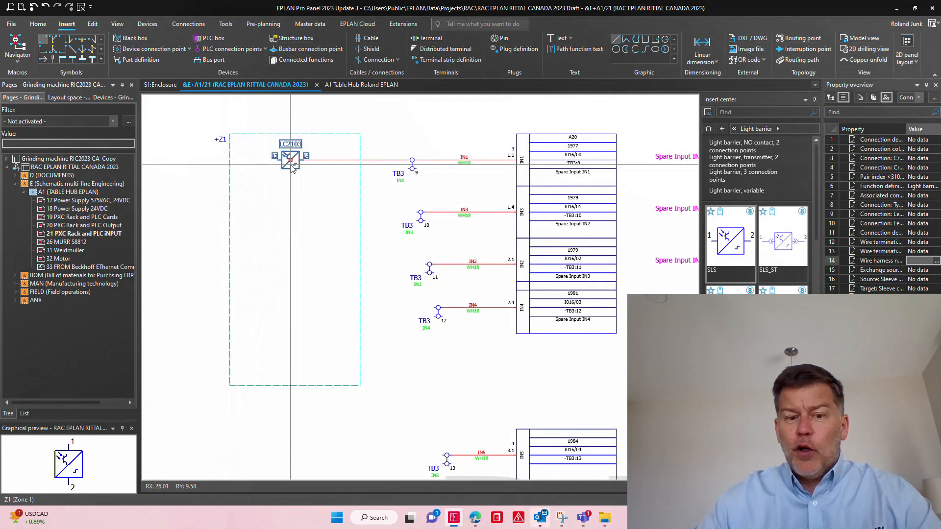
- Replace the path function text of the IN1 path with "Light Barrier nr. 1"
{"action": "double_click", "coordinate": [586, 161]}
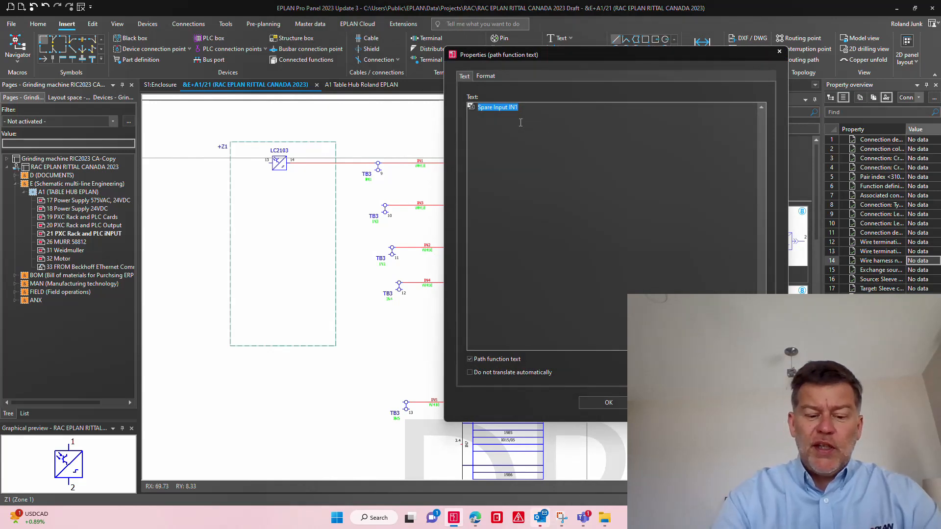
{"action": "type", "text": "L"}
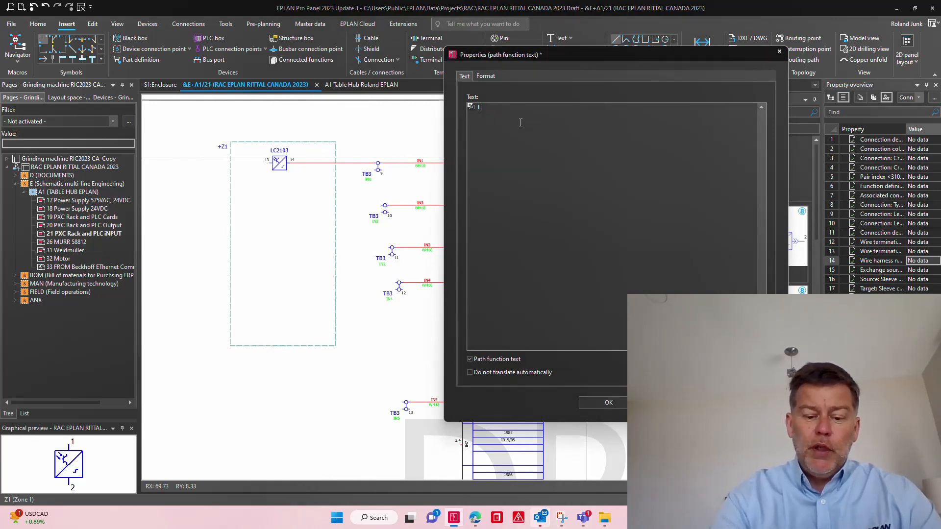
{"action": "type", "text": "ight Barrier nr. 1"}
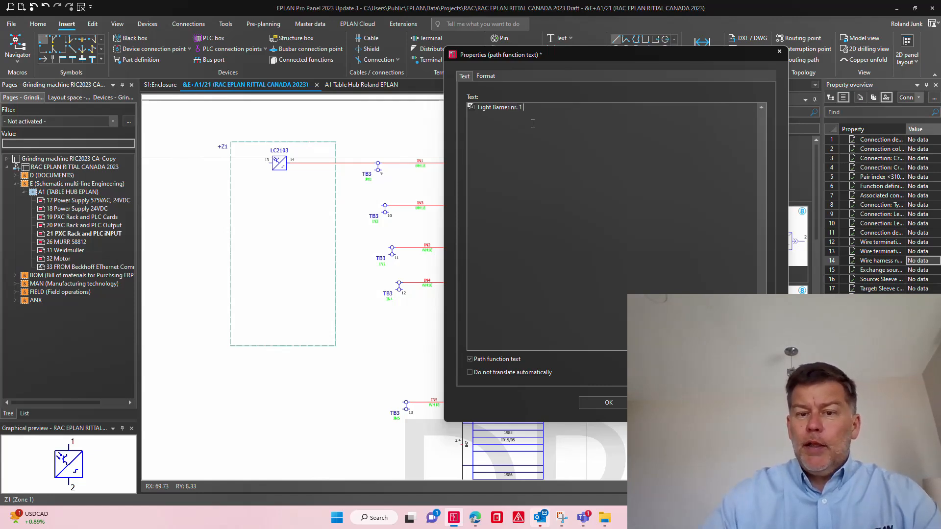
- Add the French (fr_FR) translation "Barrière lumineuse nr.1" to the path function text of the IN1 path
{"action": "right_click", "coordinate": [542, 107]}
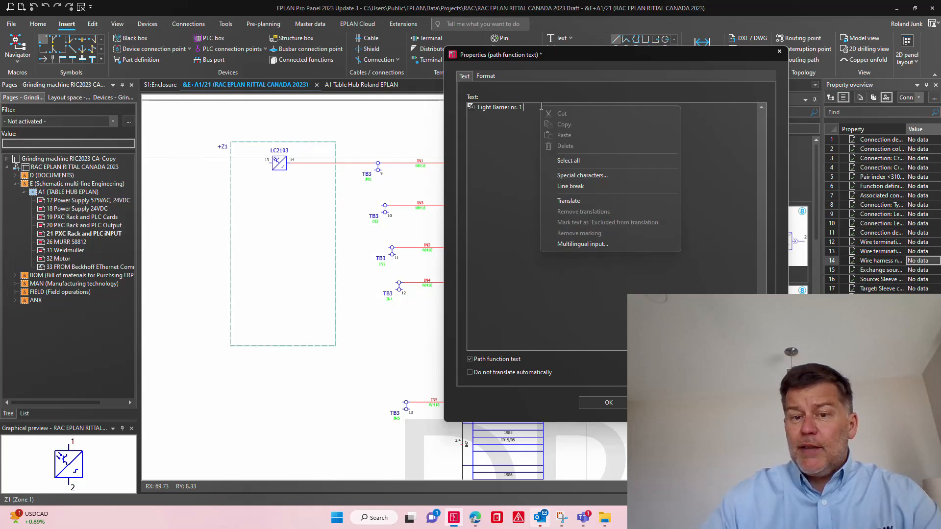
{"action": "left_click", "coordinate": [583, 244]}
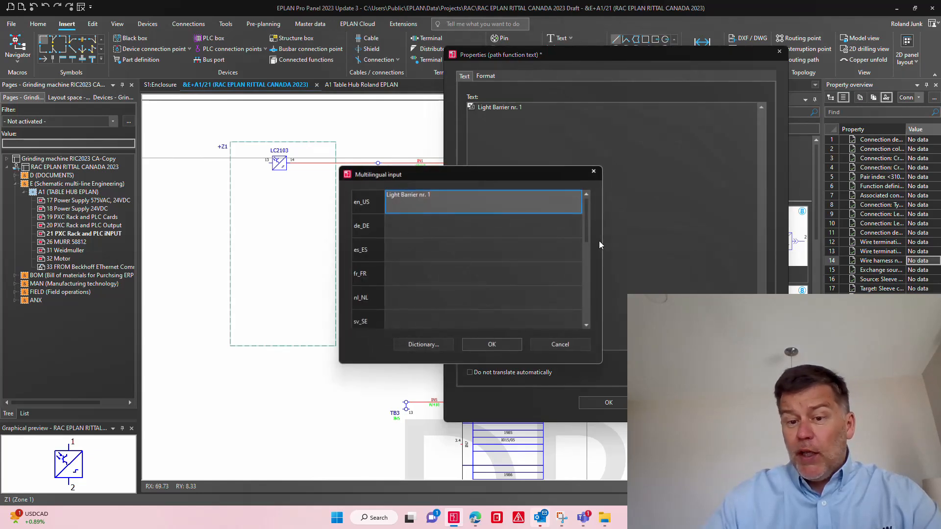
{"action": "left_click", "coordinate": [430, 273]}
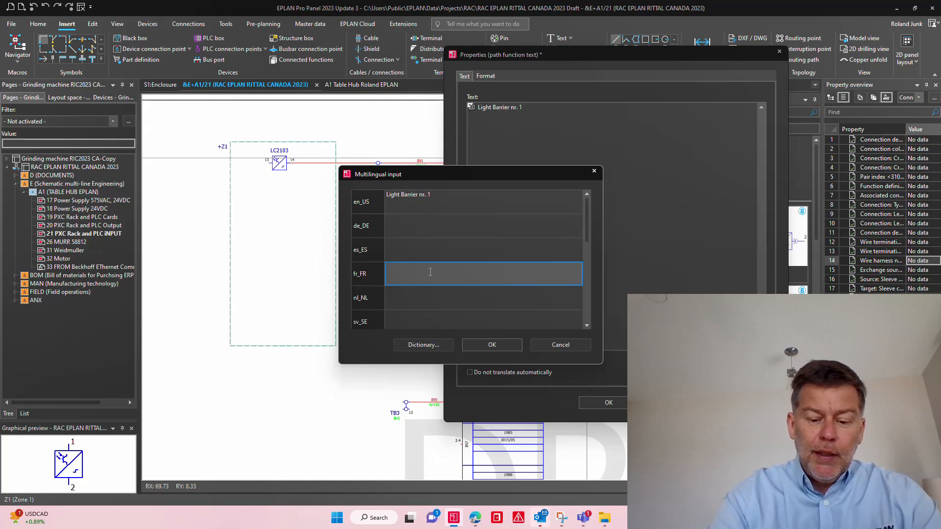
{"action": "type", "text": "Barrière lumineuse nr.1"}
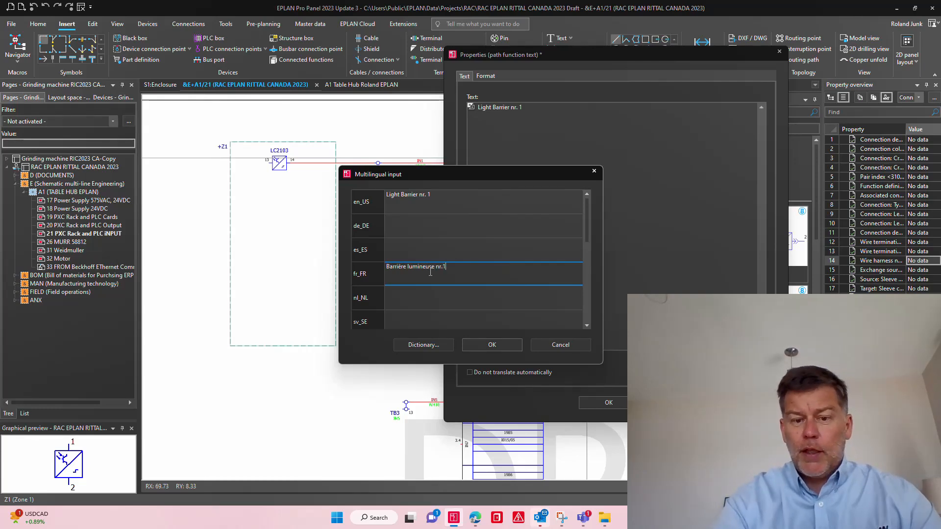
{"action": "left_click", "coordinate": [495, 345]}
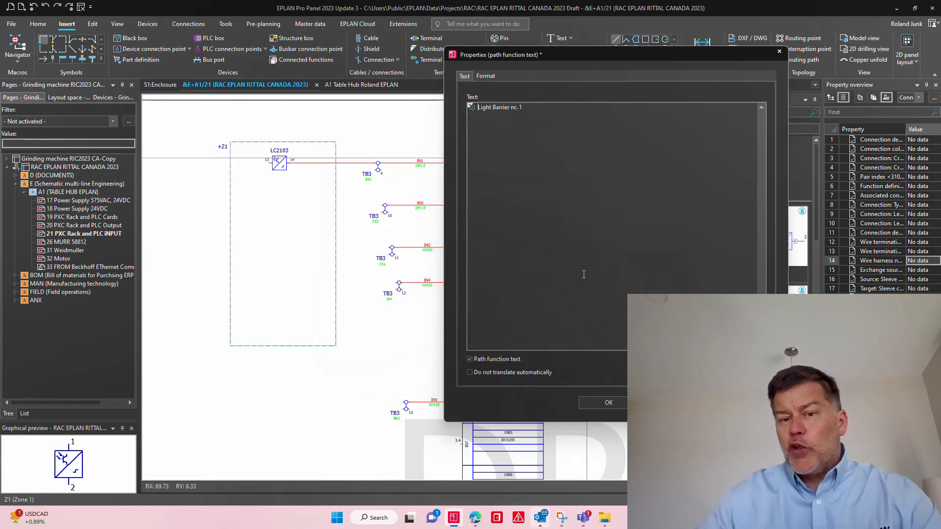
{"action": "left_click", "coordinate": [607, 402]}
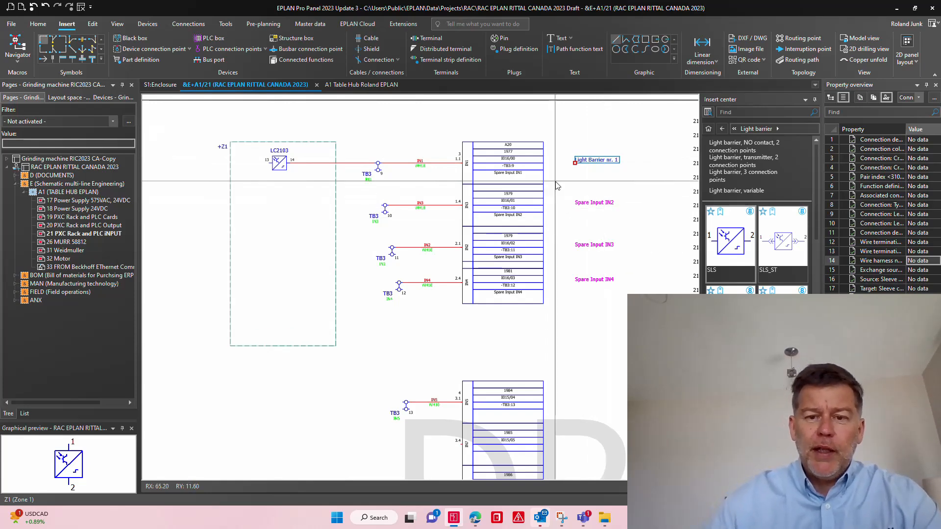
- Check the automatic function text of light barrier LC2103 and enter "répété" as its own function text
{"action": "scroll", "coordinate": [564, 187], "scroll_direction": "up", "scroll_amount": 1}
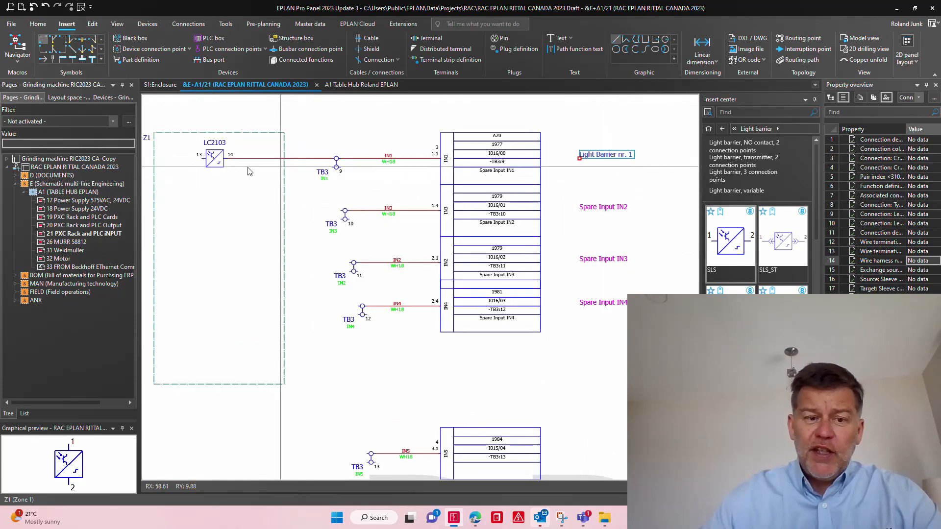
{"action": "double_click", "coordinate": [217, 169]}
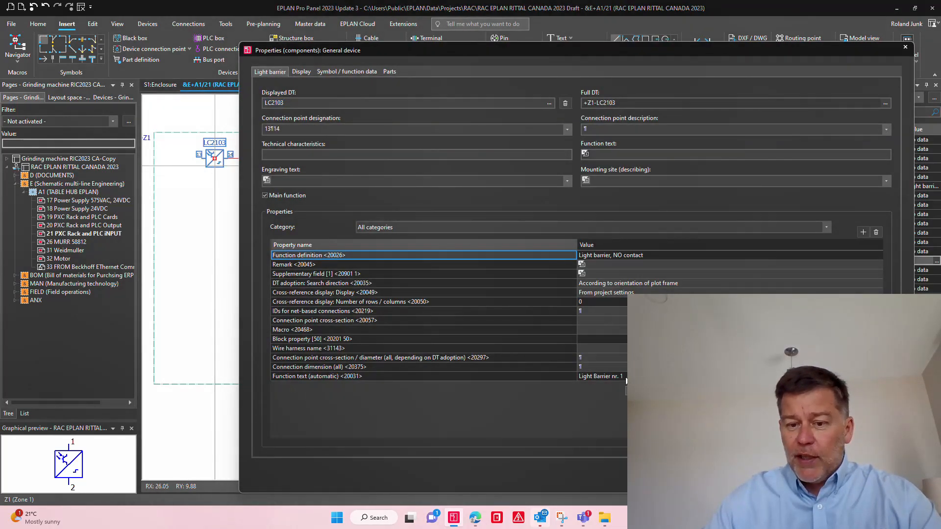
{"action": "left_click", "coordinate": [623, 377]}
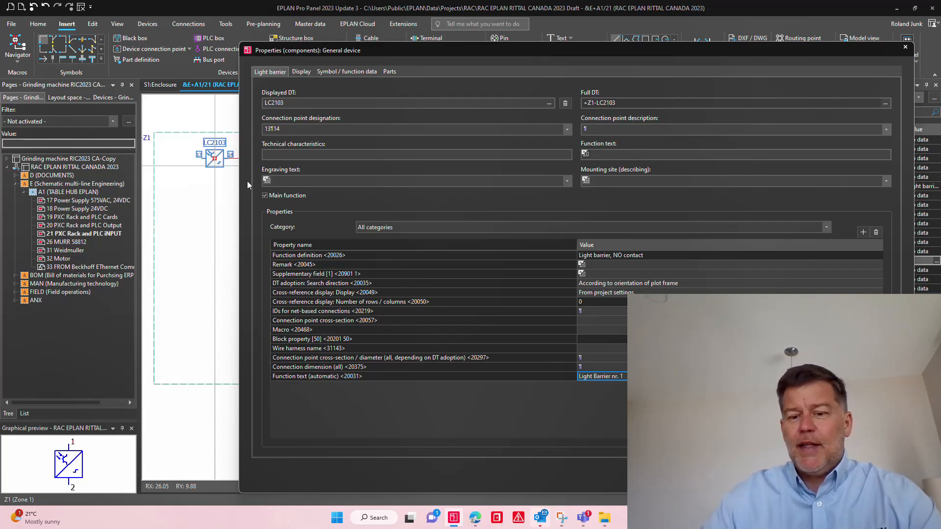
{"action": "left_click", "coordinate": [621, 153]}
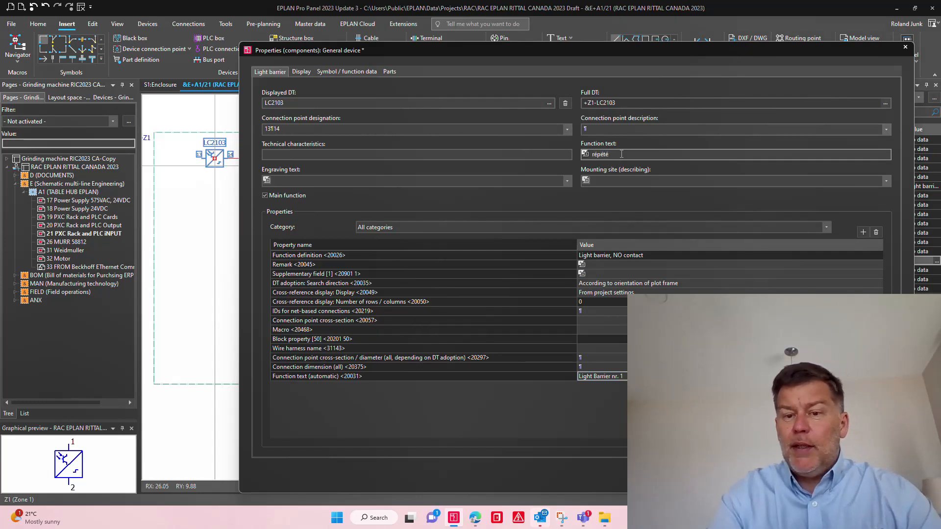
{"action": "left_click", "coordinate": [551, 154]}
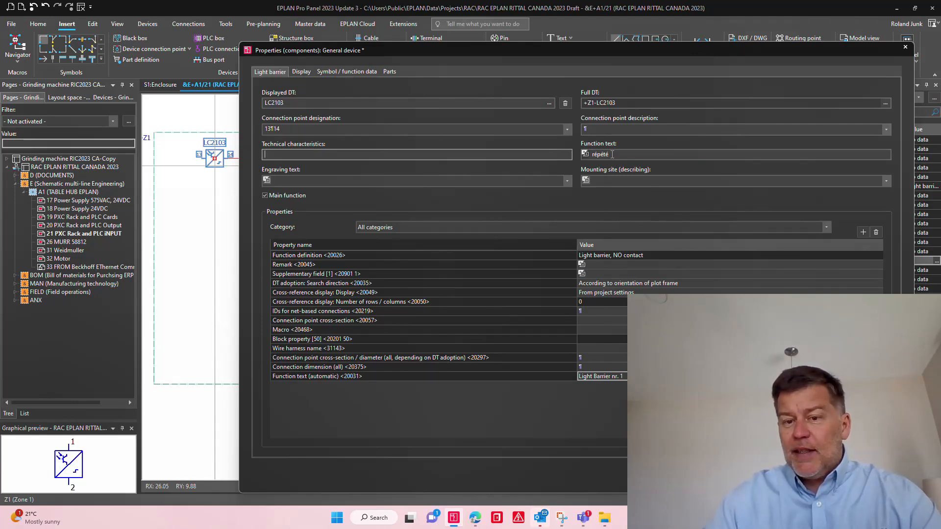
{"action": "left_click", "coordinate": [789, 475]}
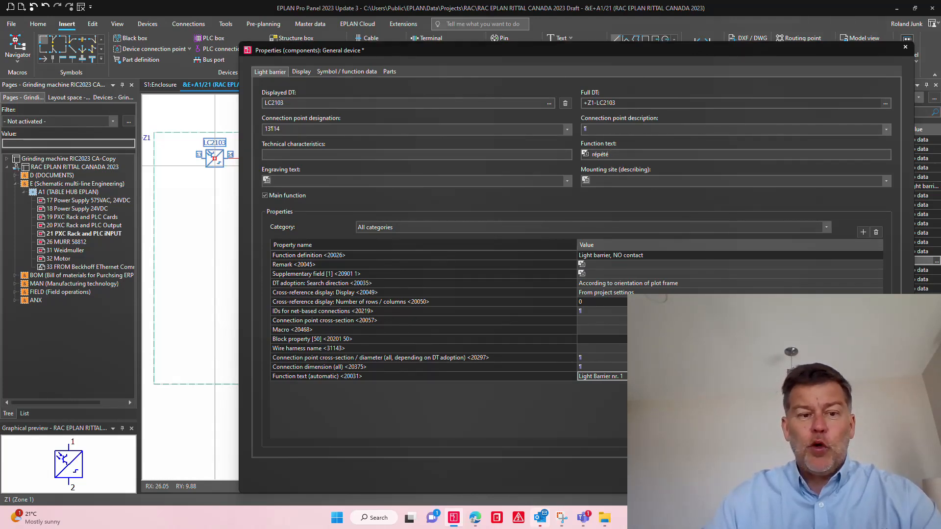
- Replace the own function text of light barrier LC2103 with "repeat"
{"action": "scroll", "coordinate": [192, 141], "scroll_direction": "up", "scroll_amount": 3}
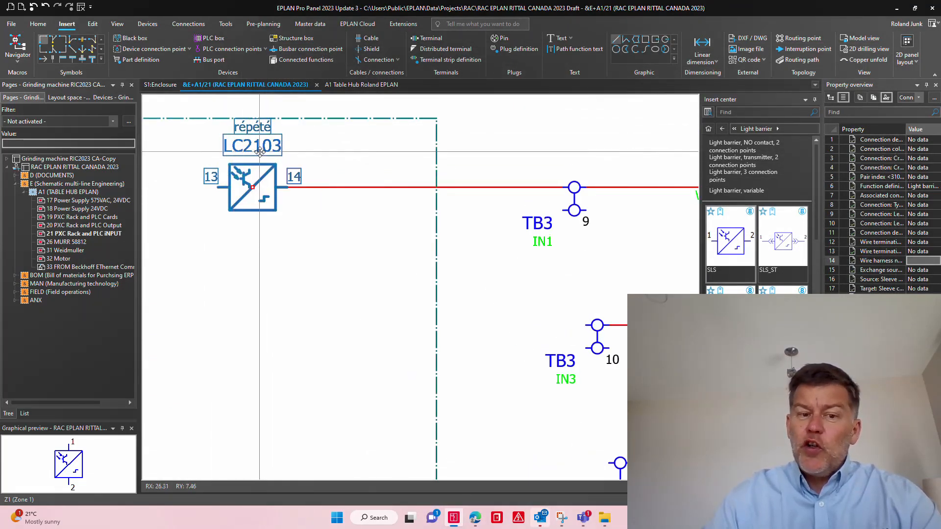
{"action": "double_click", "coordinate": [260, 152]}
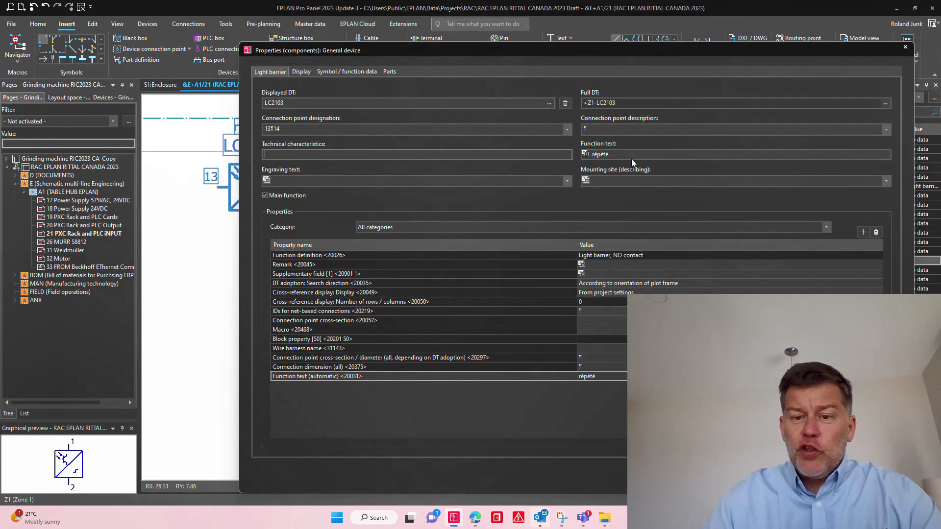
{"action": "left_click", "coordinate": [631, 155]}
{"action": "type", "text": "r"}
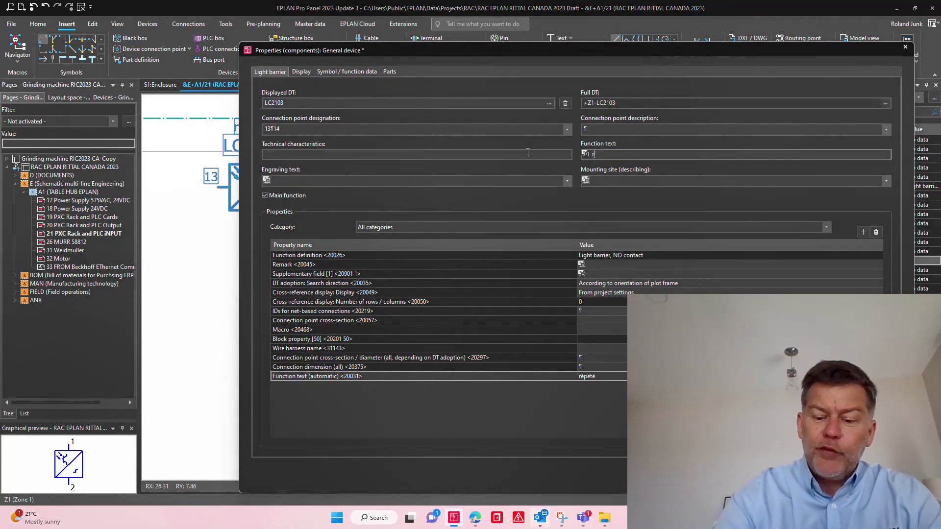
{"action": "type", "text": "epeat"}
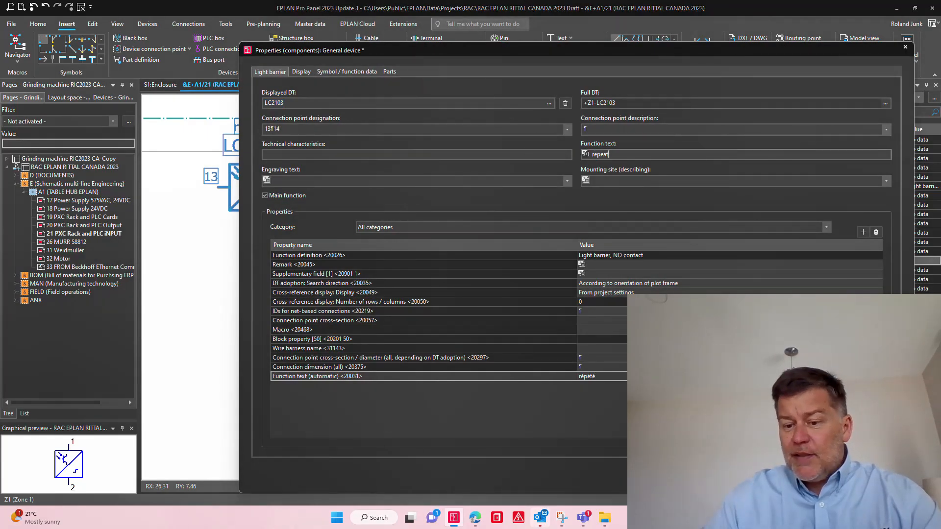
{"action": "key", "text": "Return"}
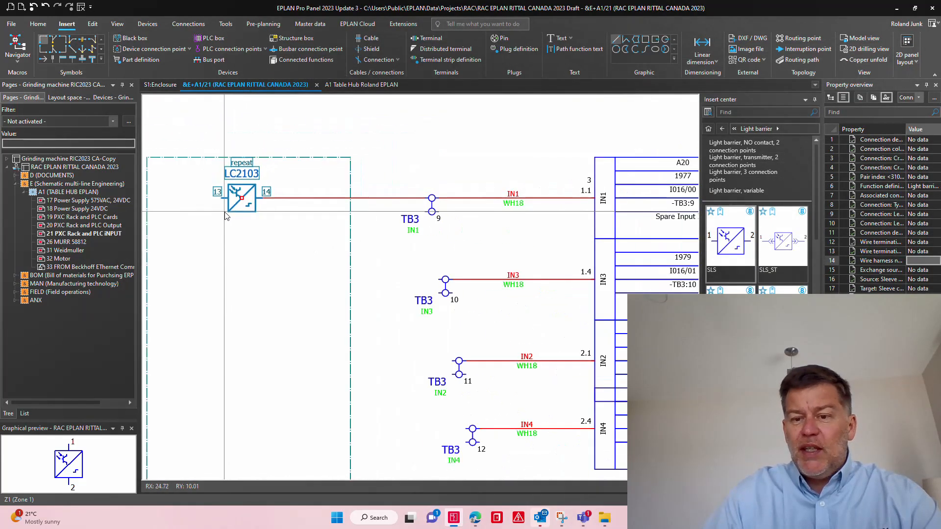
- Clear the manually entered function text of light barrier LC2103
{"action": "scroll", "coordinate": [226, 216], "scroll_direction": "down", "scroll_amount": 2}
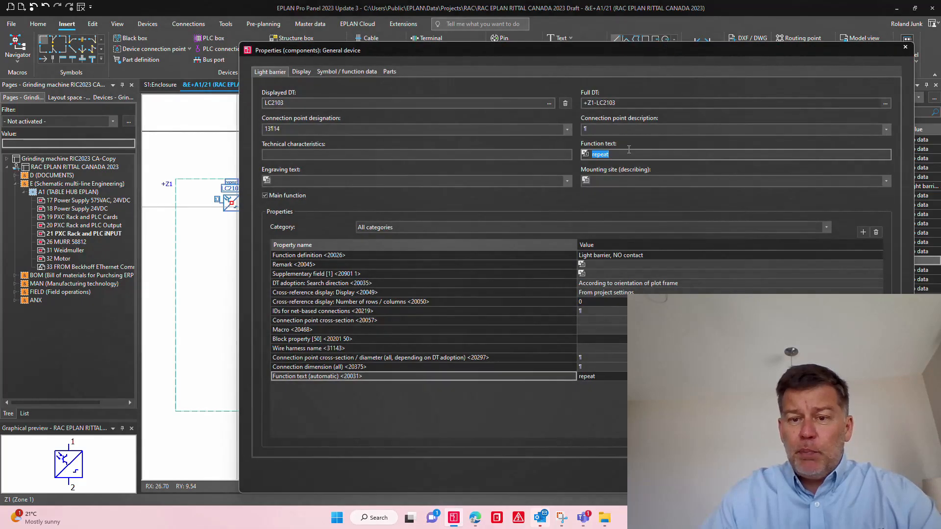
{"action": "key", "text": "BackSpace"}
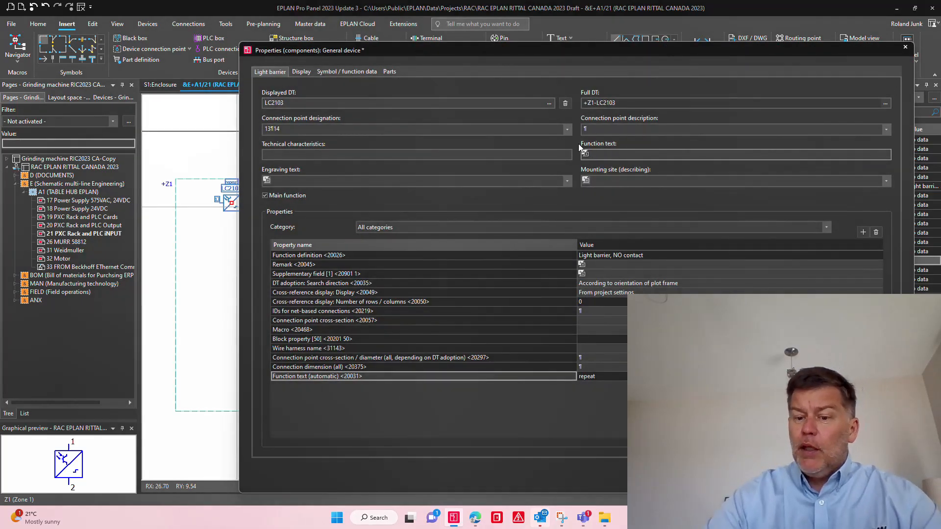
{"action": "key", "text": "Return"}
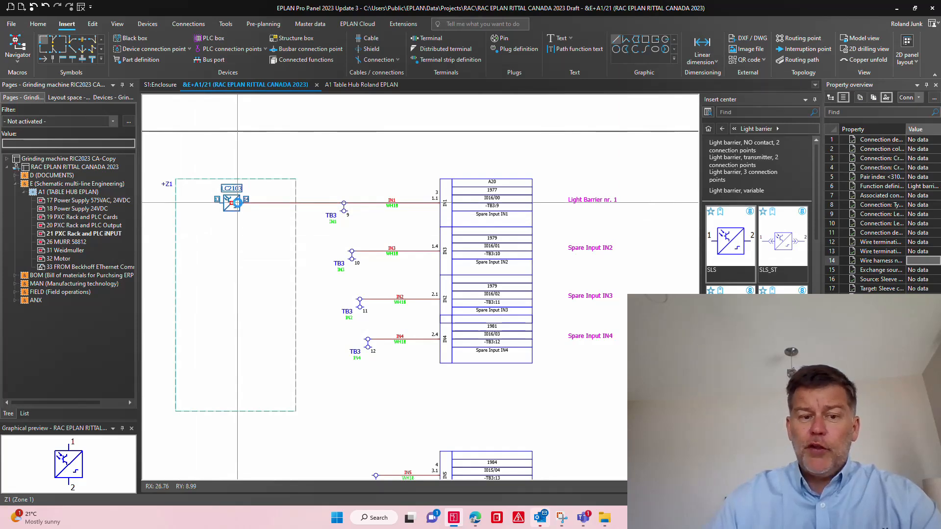
- Compare the Function text field of light barrier LC2103 with its Function text (automatic) <20031> property
{"action": "double_click", "coordinate": [237, 202]}
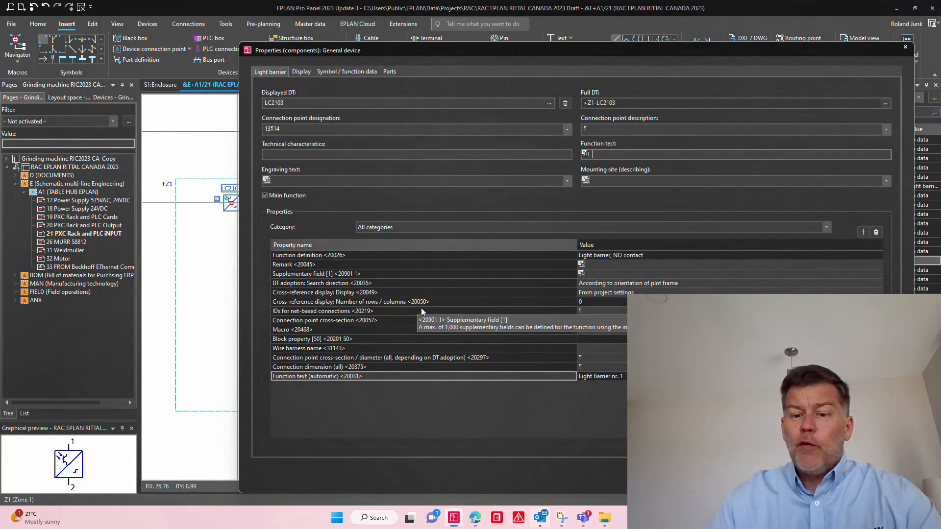
{"action": "left_click", "coordinate": [612, 155]}
{"action": "left_click", "coordinate": [603, 376]}
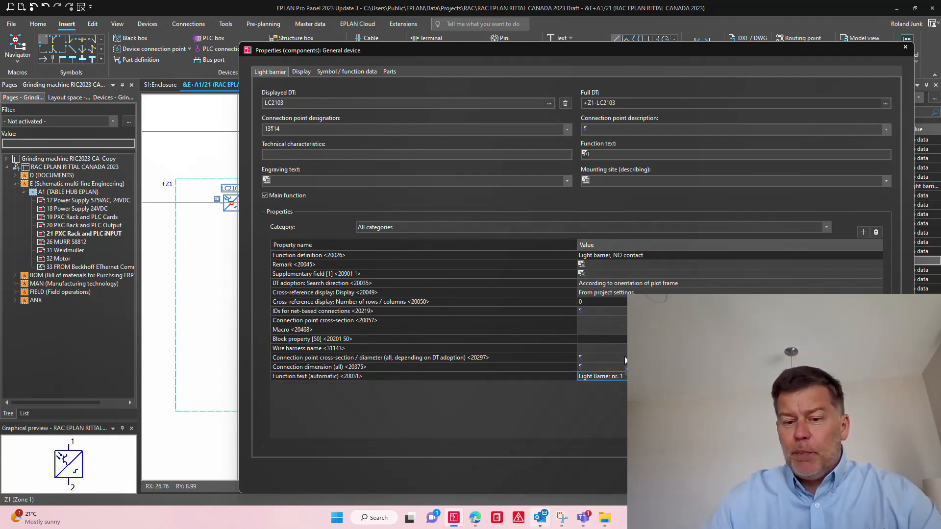
{"action": "left_click", "coordinate": [356, 376]}
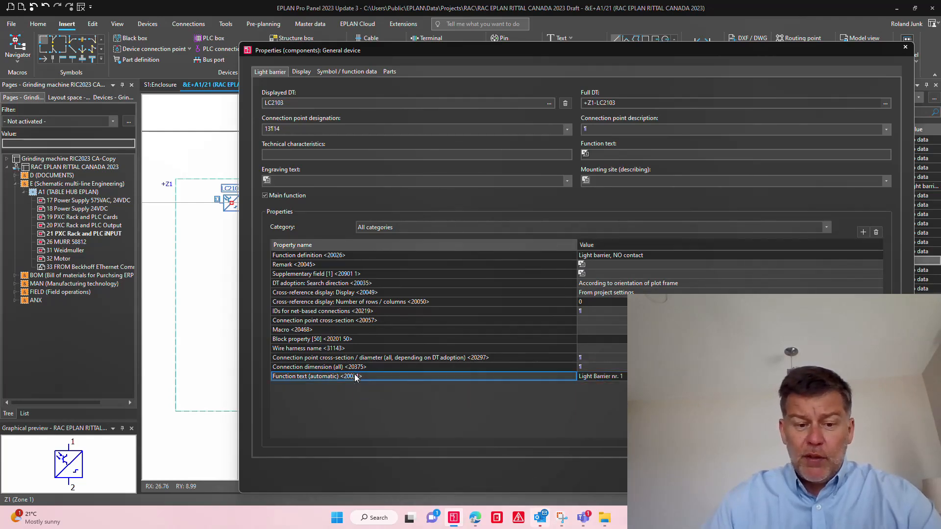
{"action": "left_click", "coordinate": [628, 155]}
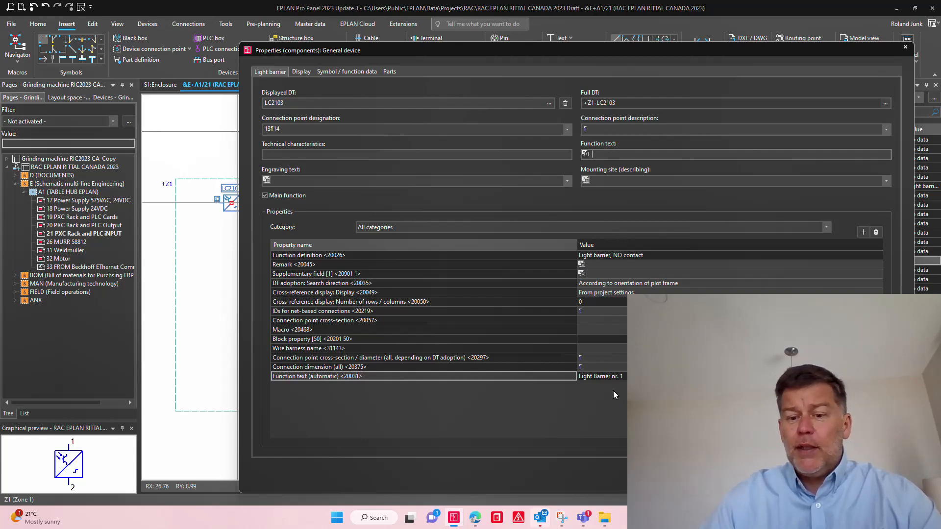
{"action": "left_click", "coordinate": [625, 375]}
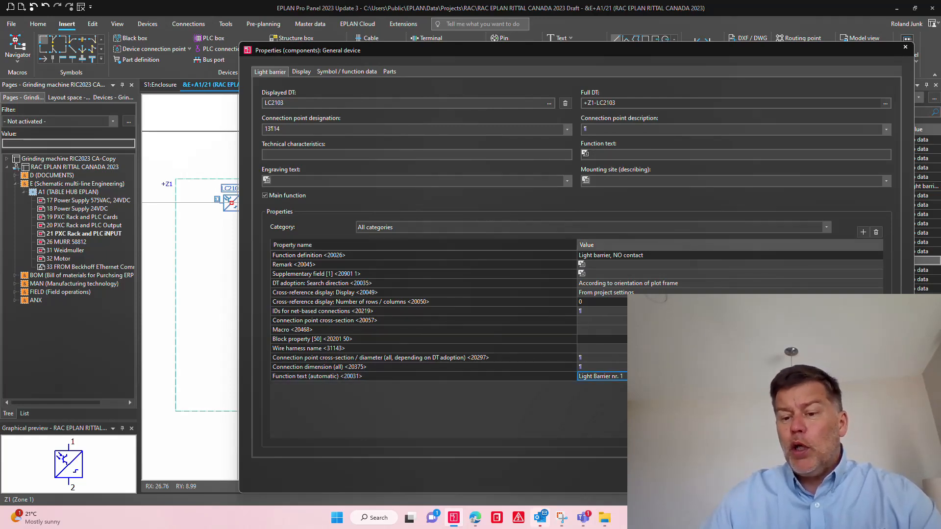
{"action": "left_click", "coordinate": [828, 475]}
- Inspect the properties of terminal TB3:9 and its alignment with the path function text of the IN1 path
{"action": "double_click", "coordinate": [596, 207]}
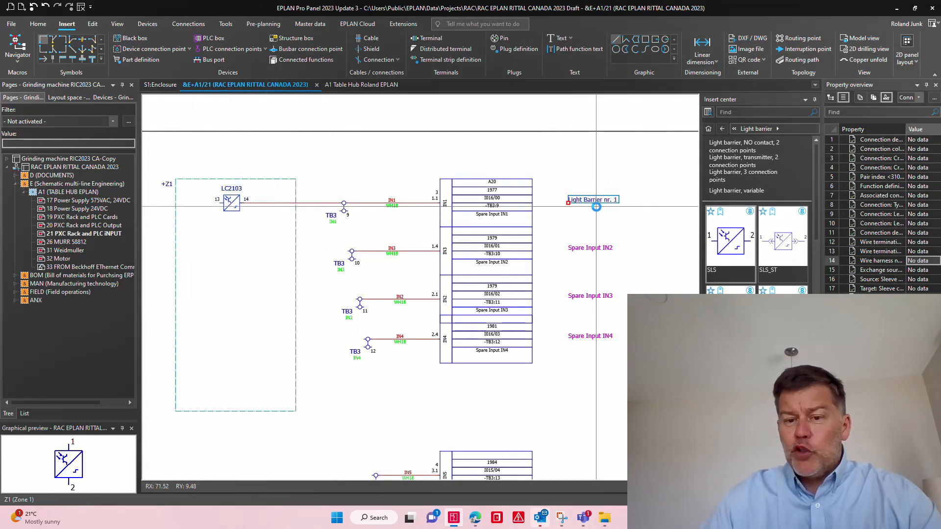
{"action": "left_click", "coordinate": [343, 212]}
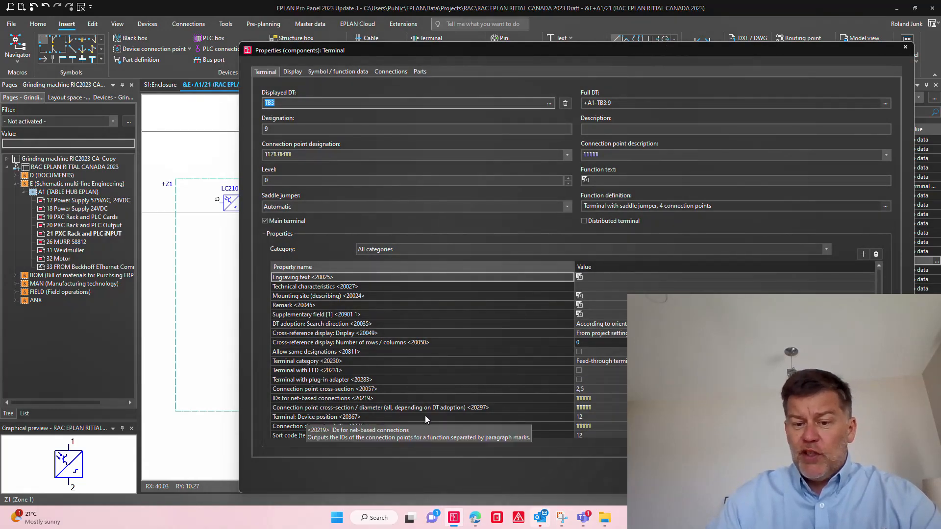
{"action": "key", "text": "Escape"}
{"action": "scroll", "coordinate": [342, 214], "scroll_direction": "up", "scroll_amount": 2}
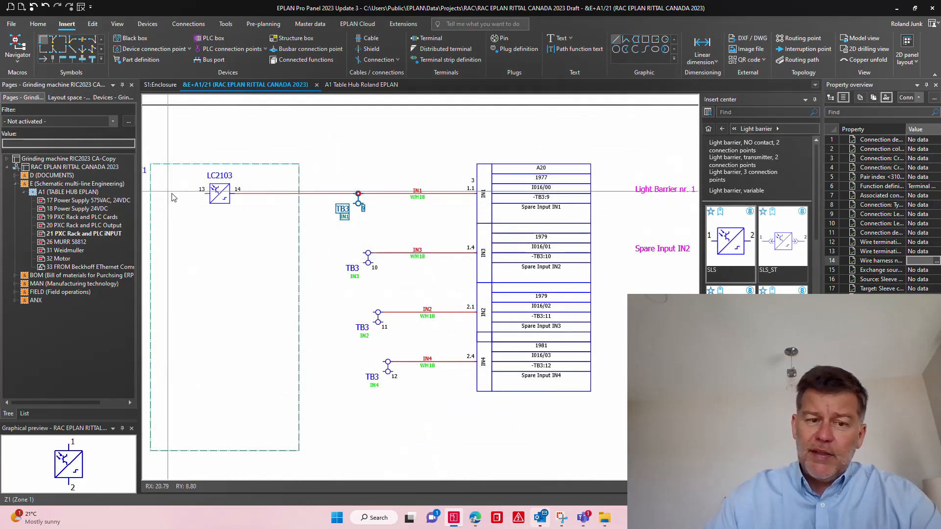
{"action": "left_click", "coordinate": [665, 189]}
{"action": "scroll", "coordinate": [194, 178], "scroll_direction": "down", "scroll_amount": 1}
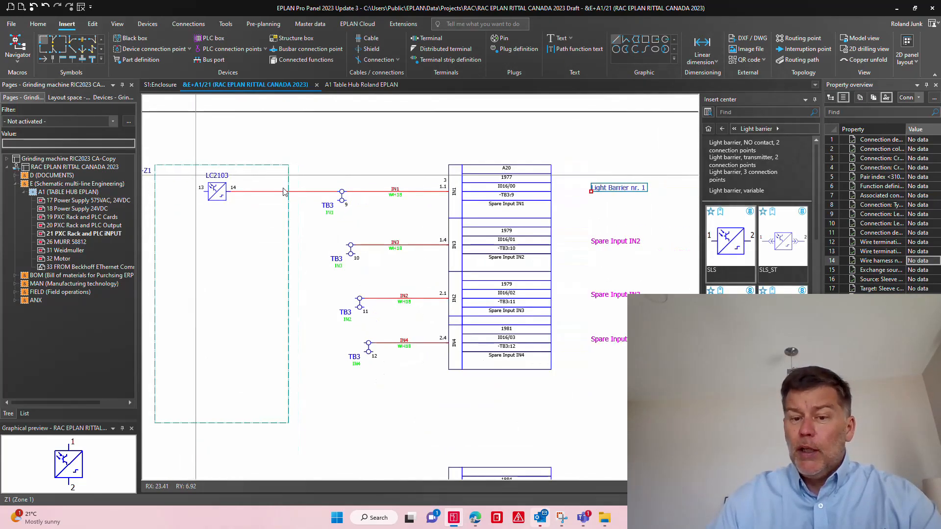
- Follow PLC input IN1 to its counterpart on the PLC cards page and examine the function texts of the inputs there
{"action": "left_click", "coordinate": [548, 189]}
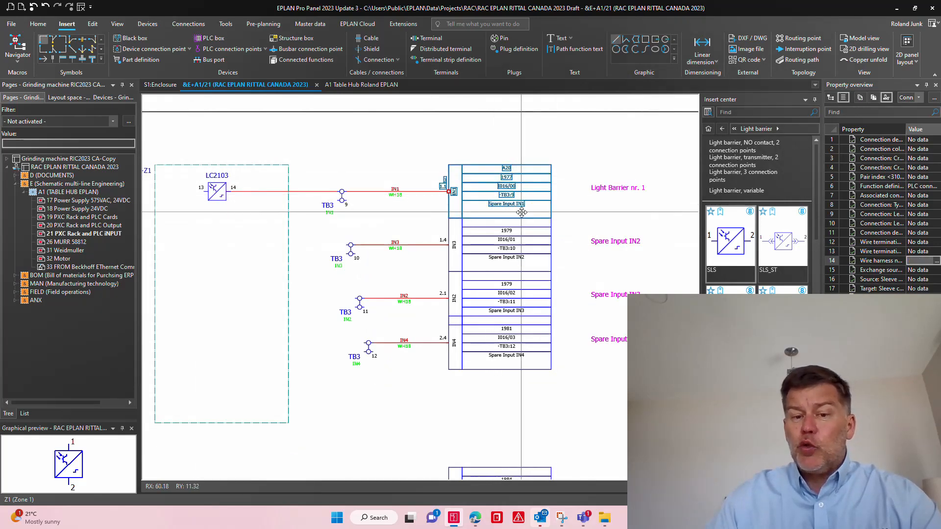
{"action": "key", "text": "f"}
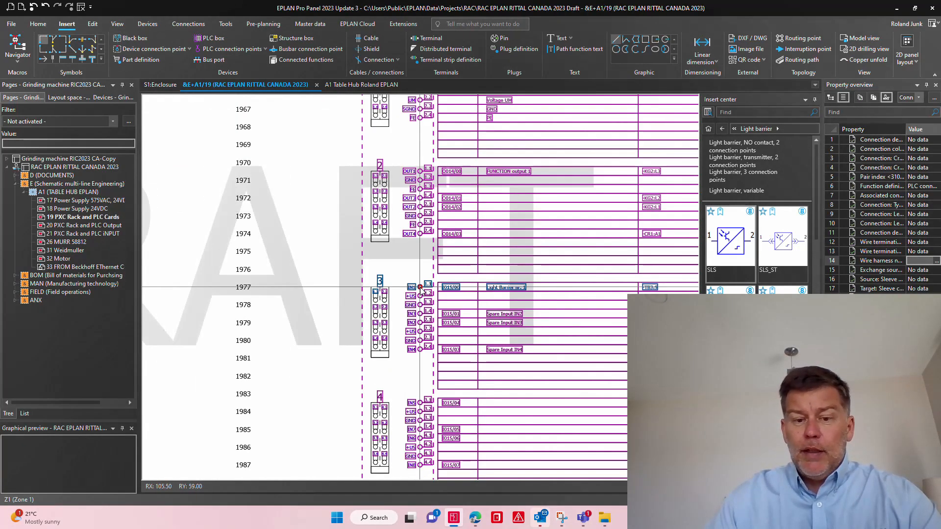
{"action": "scroll", "coordinate": [390, 357], "scroll_direction": "up", "scroll_amount": 2}
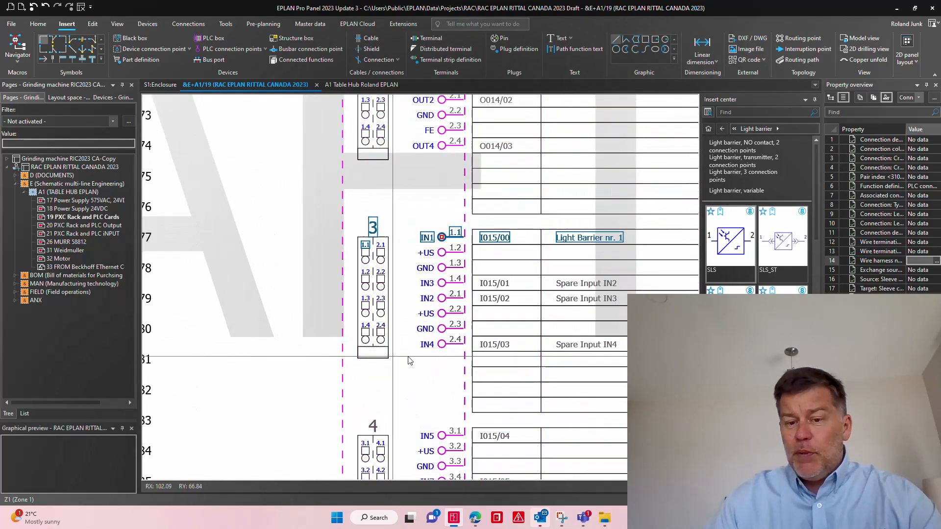
{"action": "key", "text": "ctrl+a"}
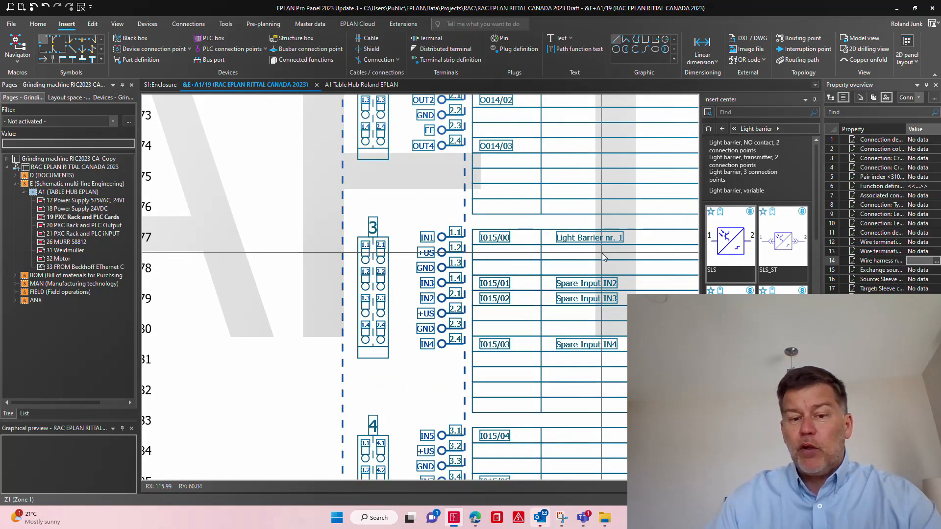
{"action": "scroll", "coordinate": [266, 262], "scroll_direction": "down", "scroll_amount": 3}
{"action": "key", "text": "Escape"}
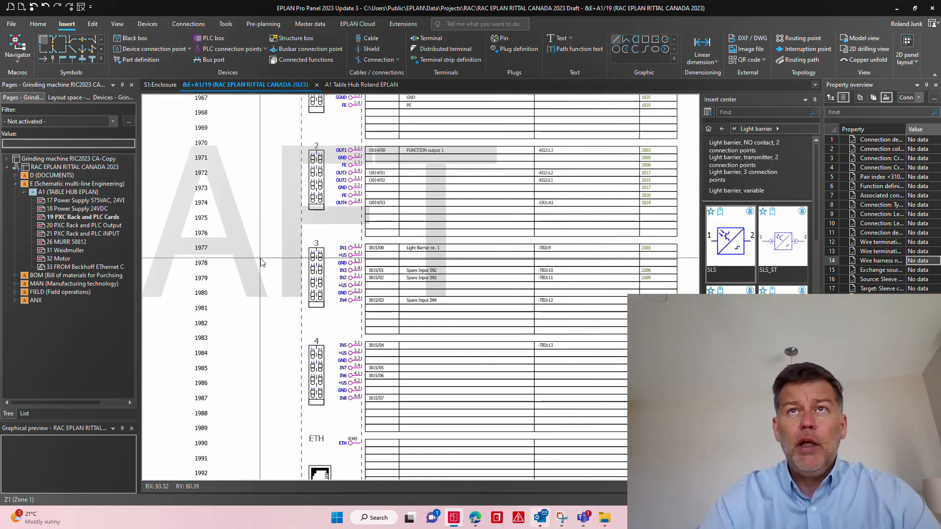
- Return to page 21 PXC Rack and PLC INPUT and check the light barrier, PLC input and path function text of the IN1 path
{"action": "left_click", "coordinate": [101, 218]}
{"action": "double_click", "coordinate": [104, 234]}
{"action": "scroll", "coordinate": [451, 267], "scroll_direction": "down", "scroll_amount": 5}
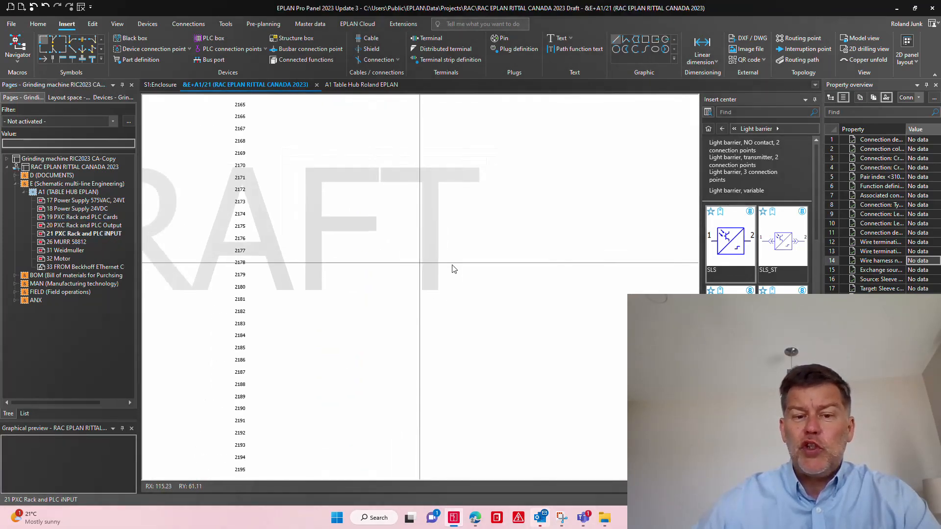
{"action": "scroll", "coordinate": [247, 142], "scroll_direction": "up", "scroll_amount": 5}
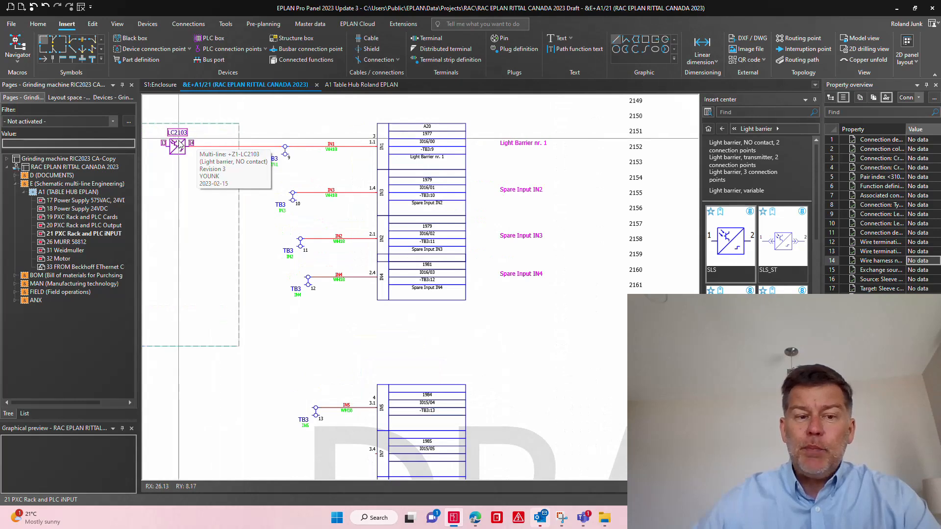
{"action": "left_click", "coordinate": [531, 146]}
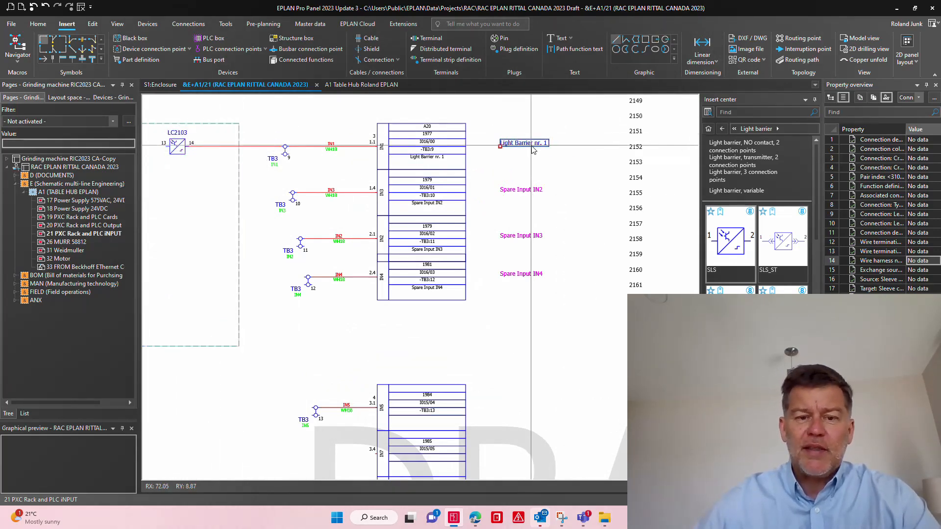